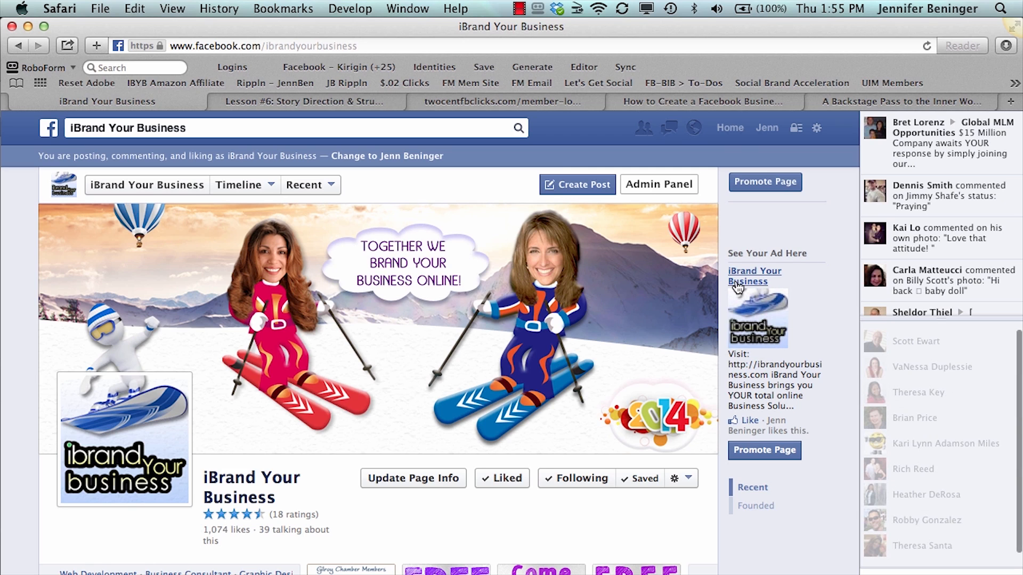
From the Facebook home feed, open the full list of managed pages and start creating a new page
click(730, 129)
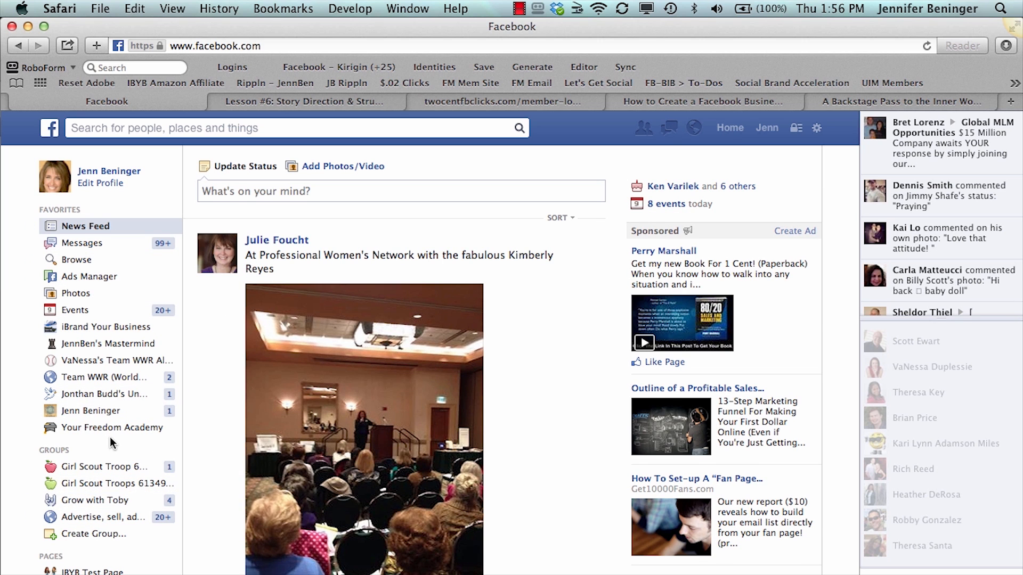
scroll(112, 442, down, 4)
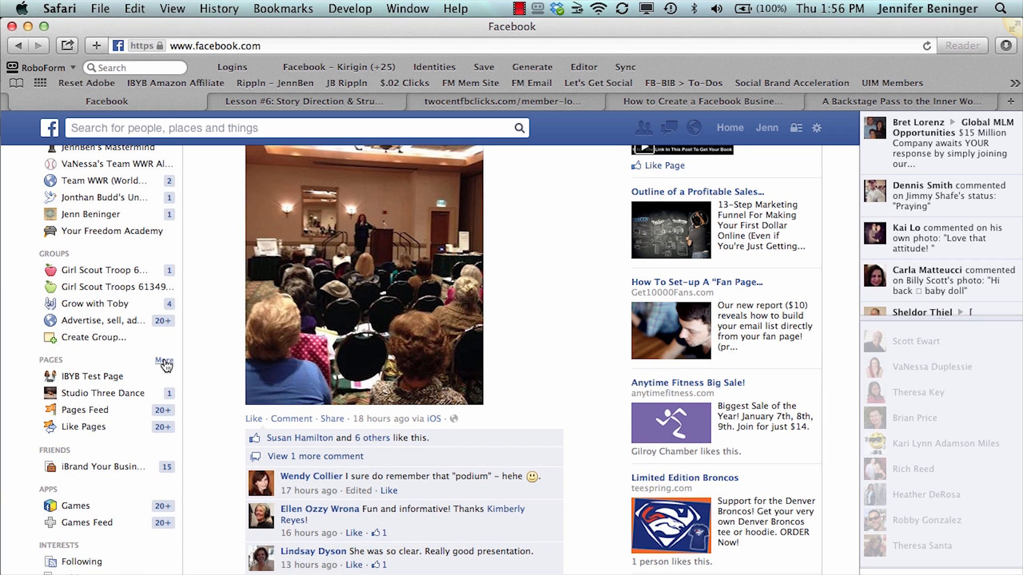
click(165, 362)
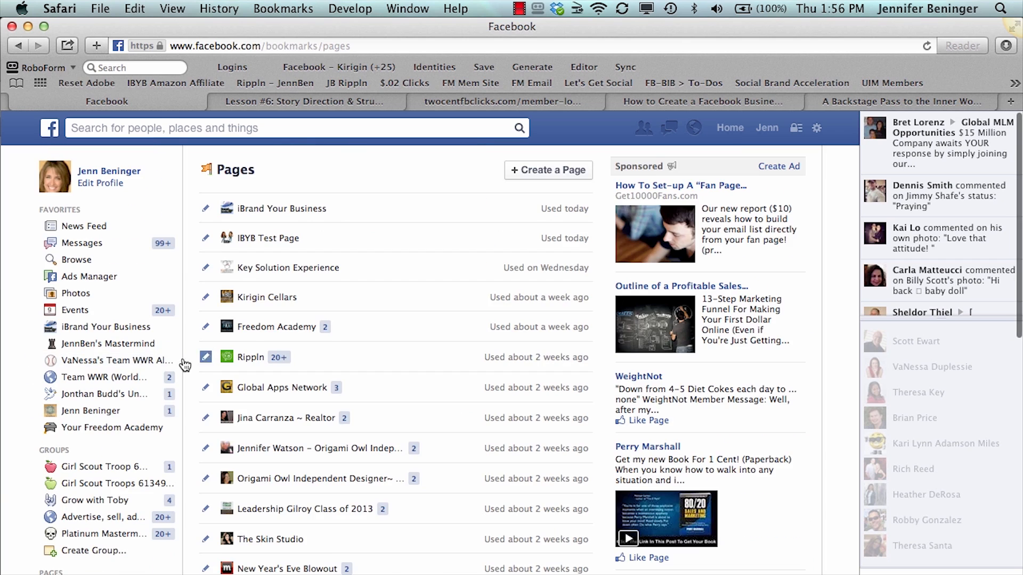
click(566, 171)
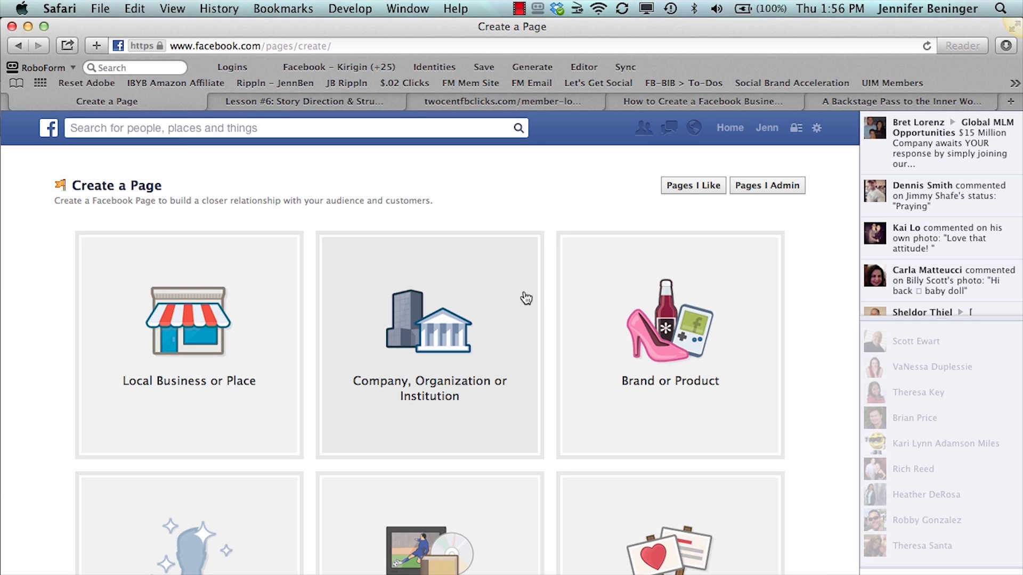
Open the Local Business or Place form and choose Book Store as its category
scroll(468, 474, down, 2)
scroll(468, 474, down, 2)
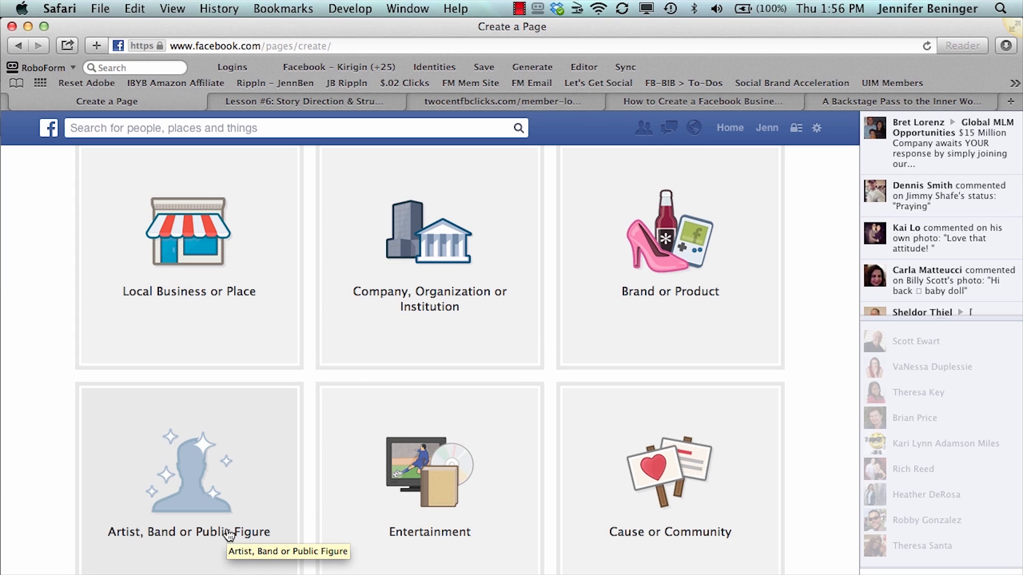
scroll(229, 534, down, 2)
scroll(229, 534, up, 1)
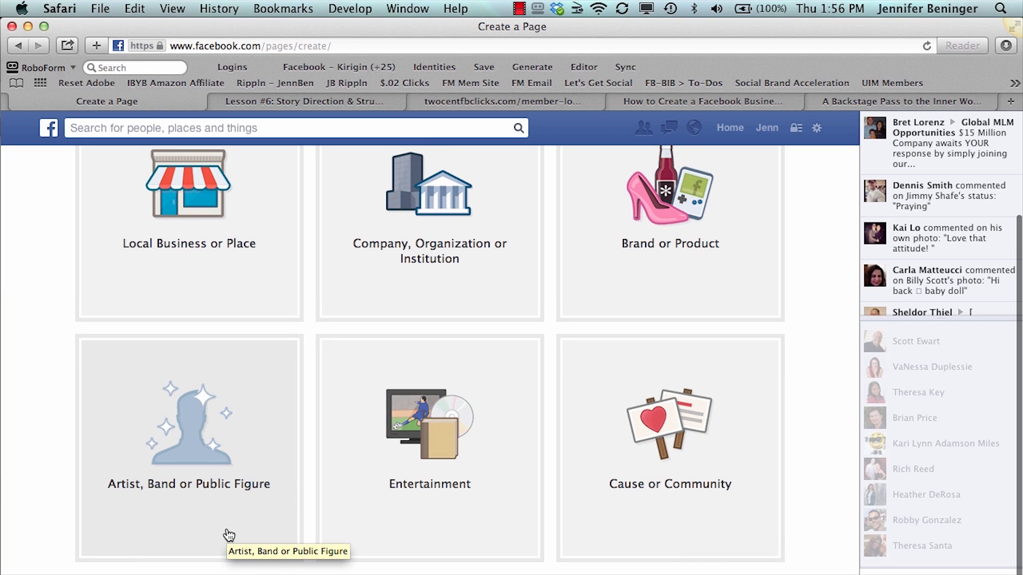
scroll(229, 534, up, 2)
scroll(229, 534, up, 2)
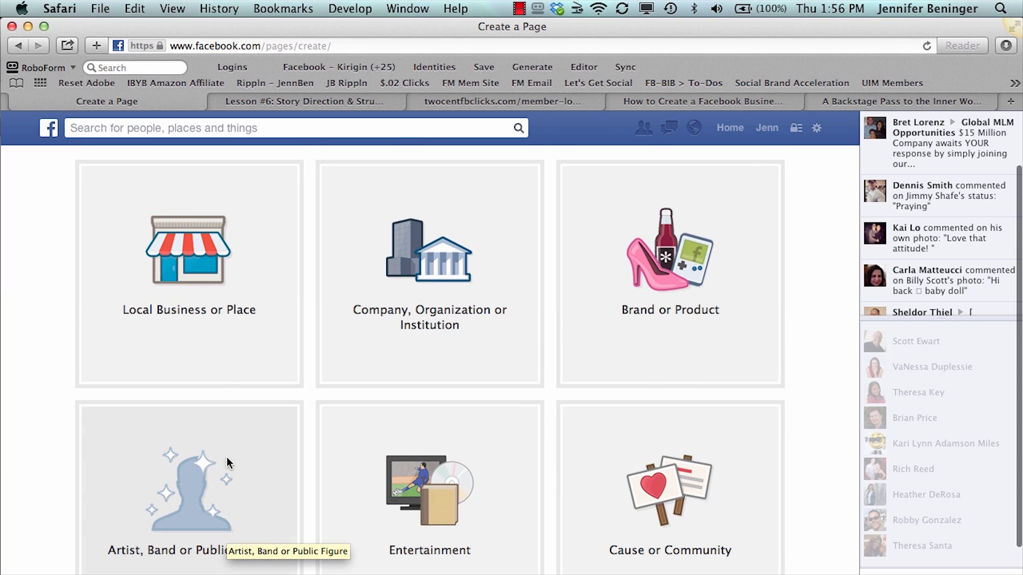
click(202, 318)
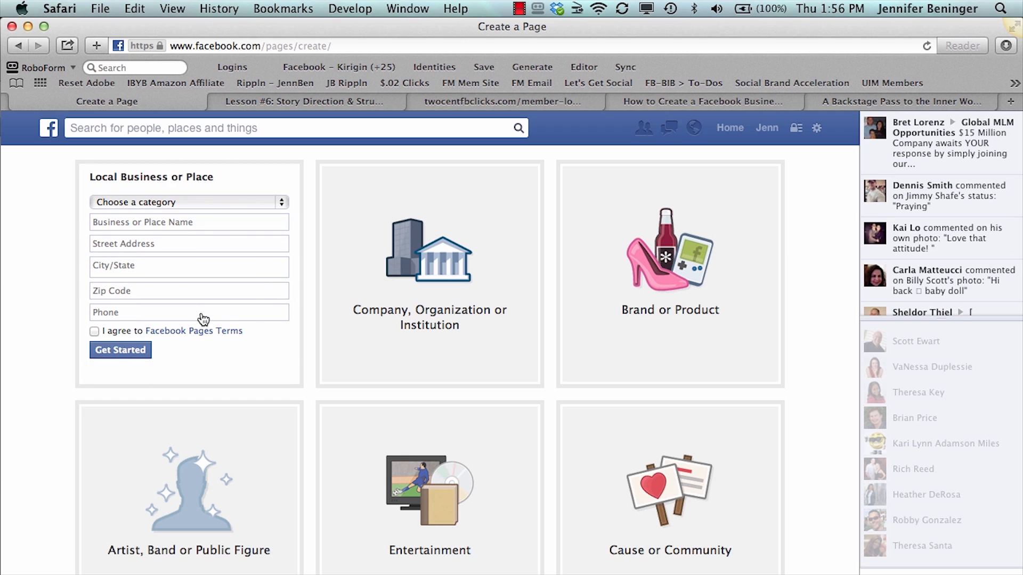
click(220, 201)
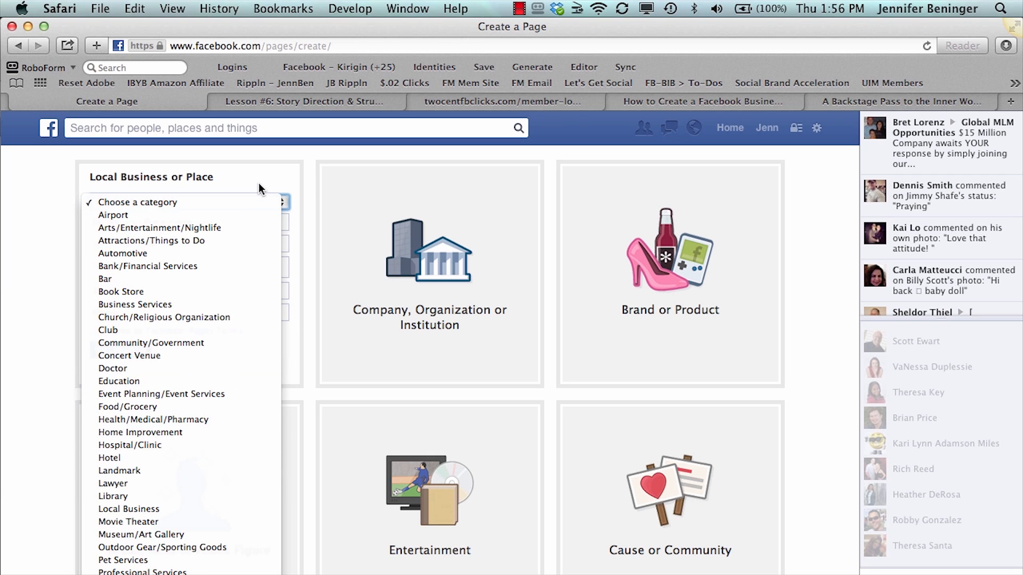
click(216, 292)
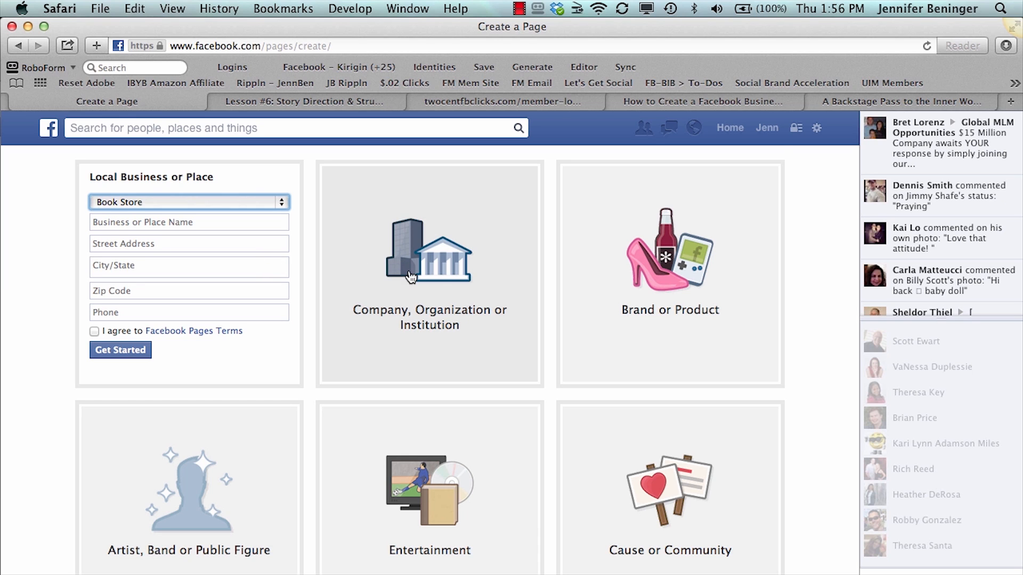
Review the category choices for Company, Organization or Institution and for Brand or Product
click(411, 277)
click(418, 206)
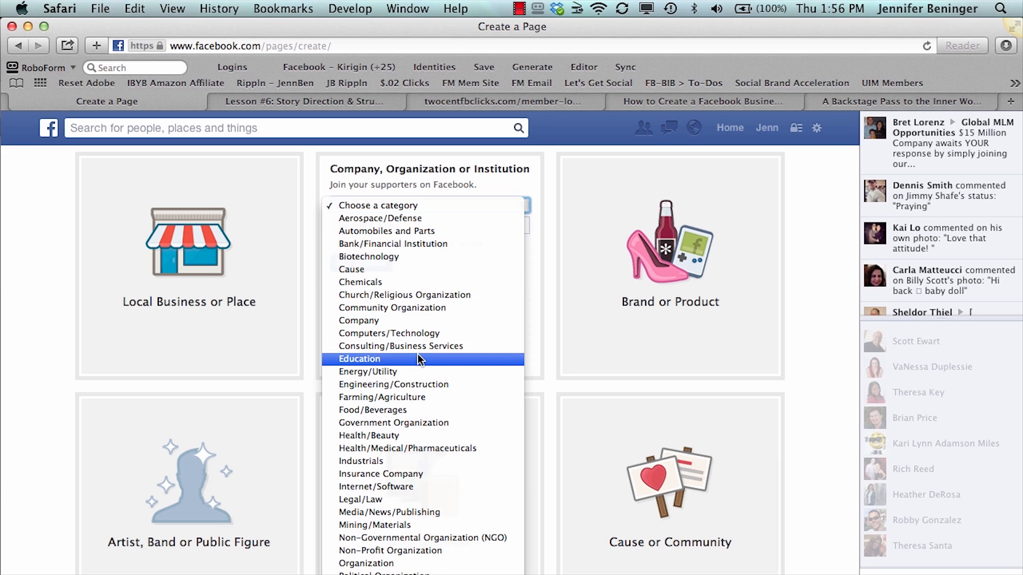
click(496, 186)
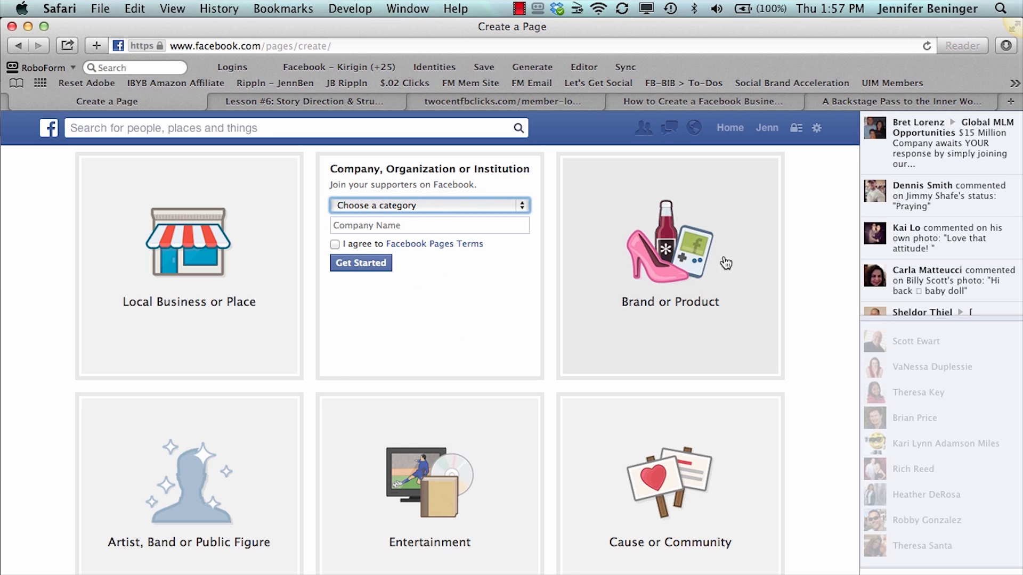
click(691, 271)
click(652, 196)
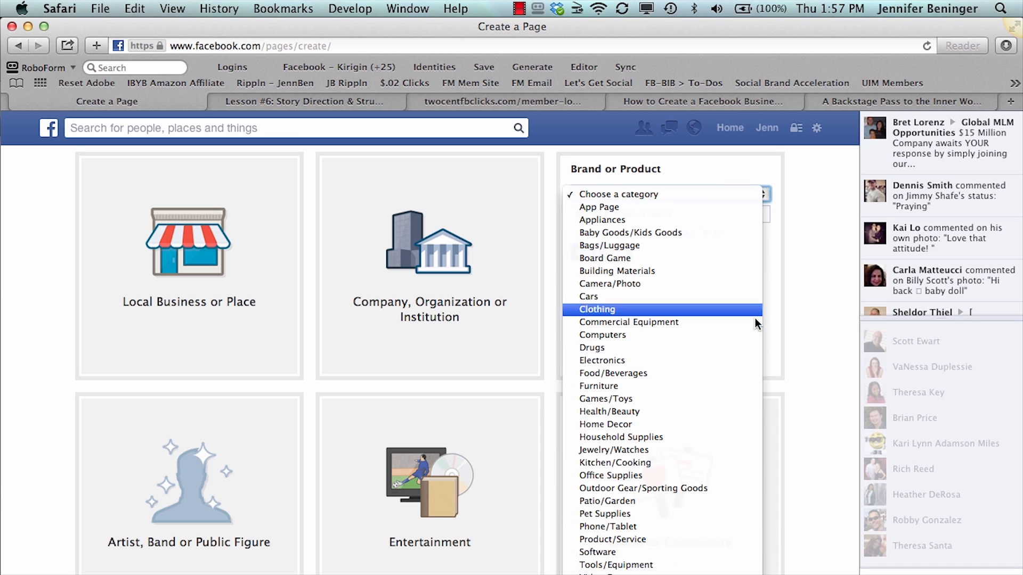
click(797, 267)
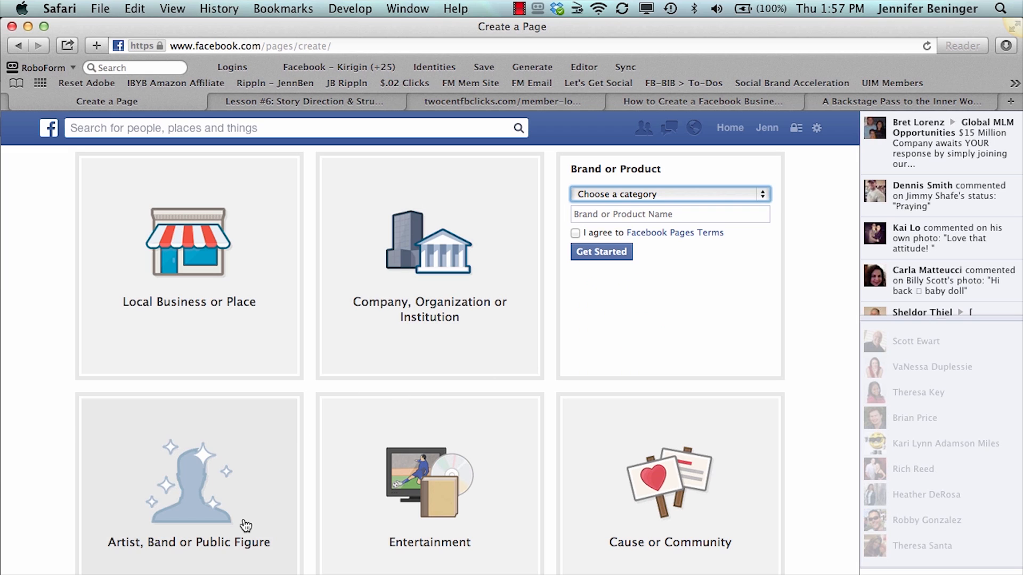
Review the forms for Artist, Band or Public Figure, Entertainment, and Cause or Community, including the Entertainment categories
click(203, 509)
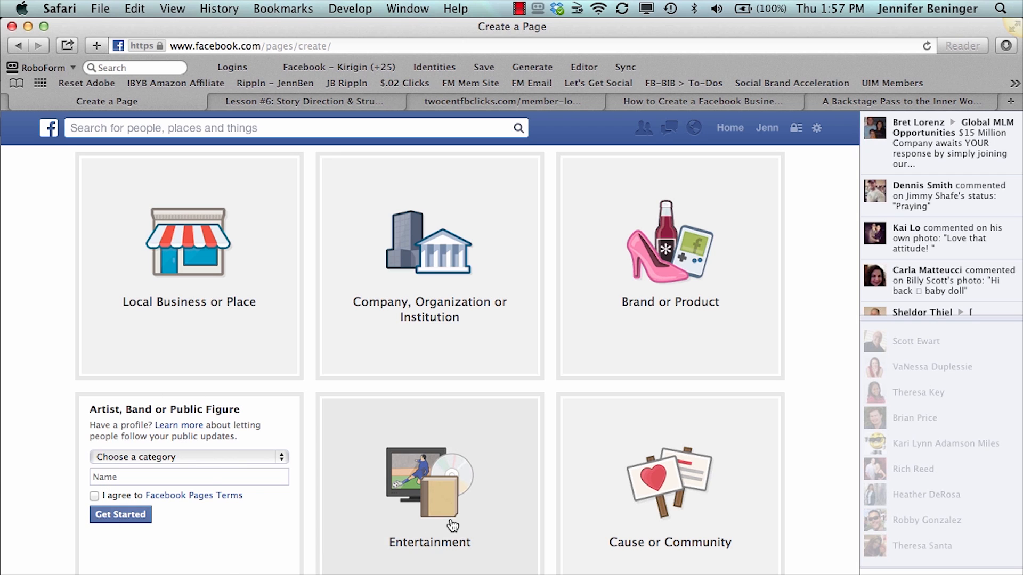
click(453, 527)
click(443, 446)
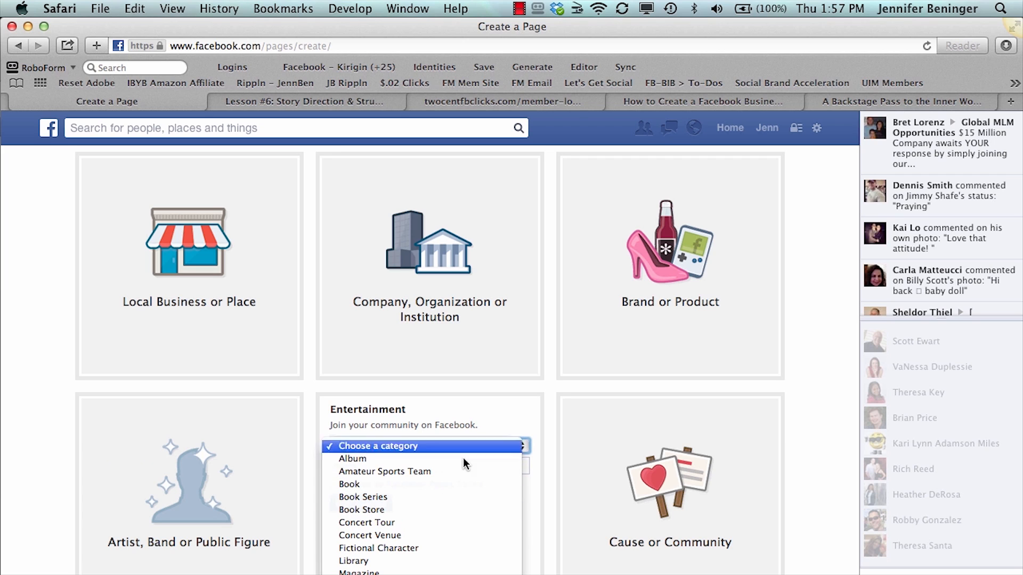
click(490, 416)
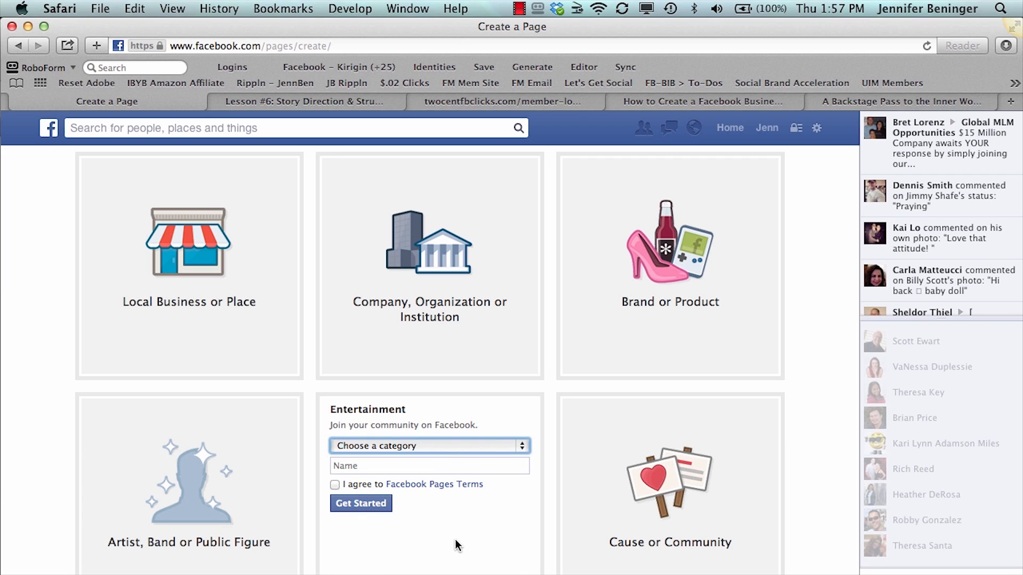
click(651, 493)
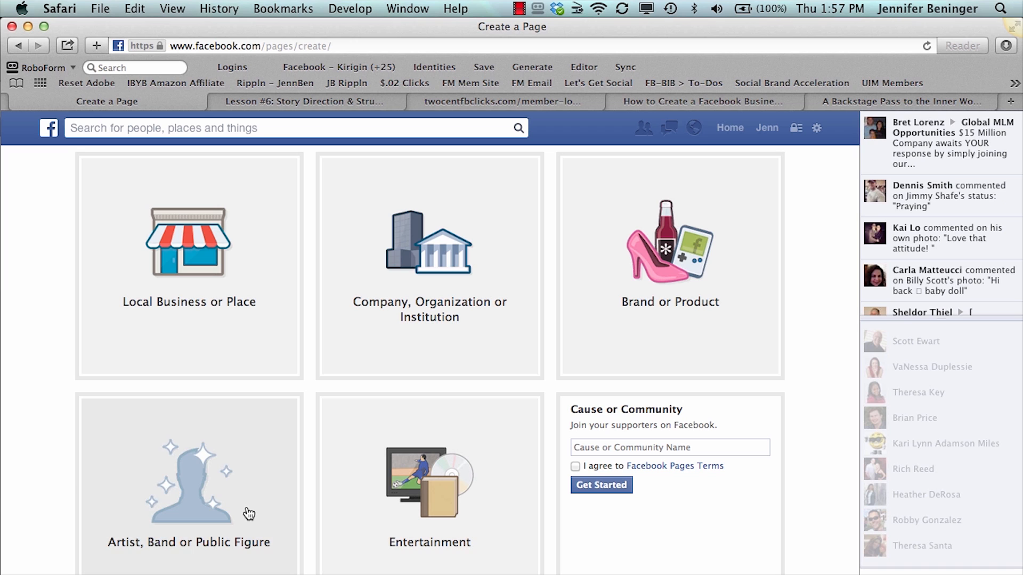
Choose the Artist, Band or Public Figure page type with Business Person as the category
click(207, 509)
scroll(207, 509, down, 2)
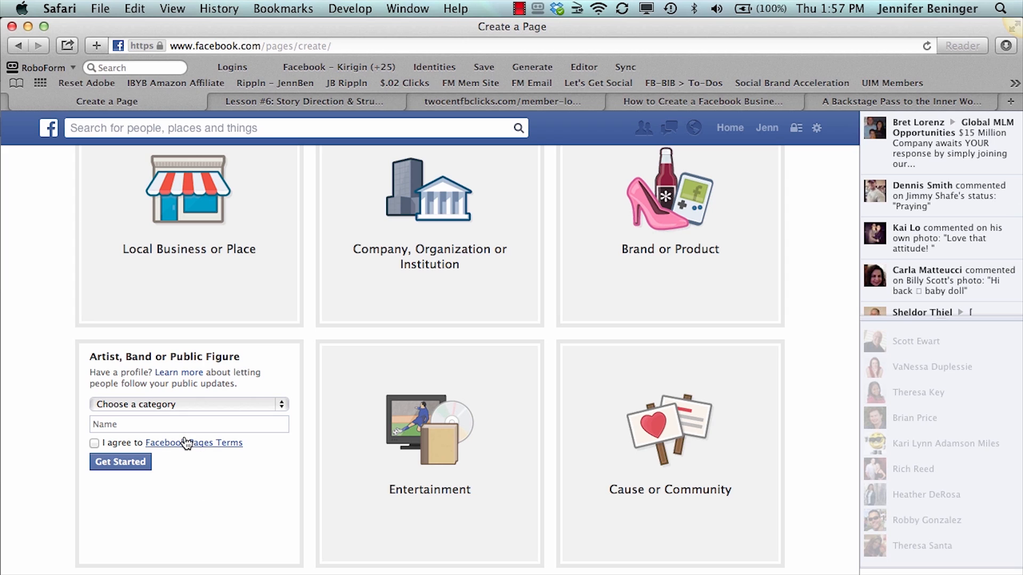
click(178, 404)
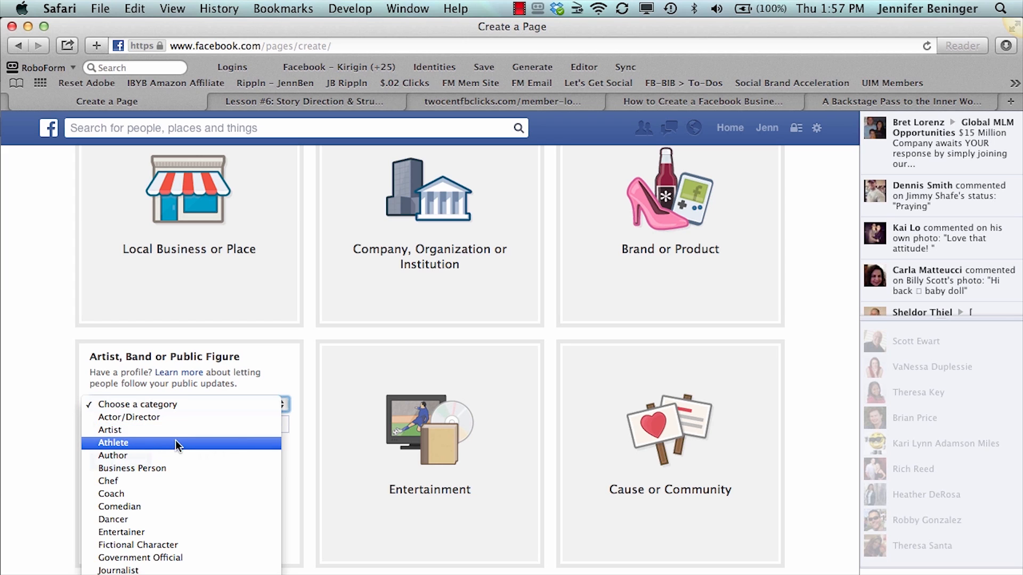
click(171, 469)
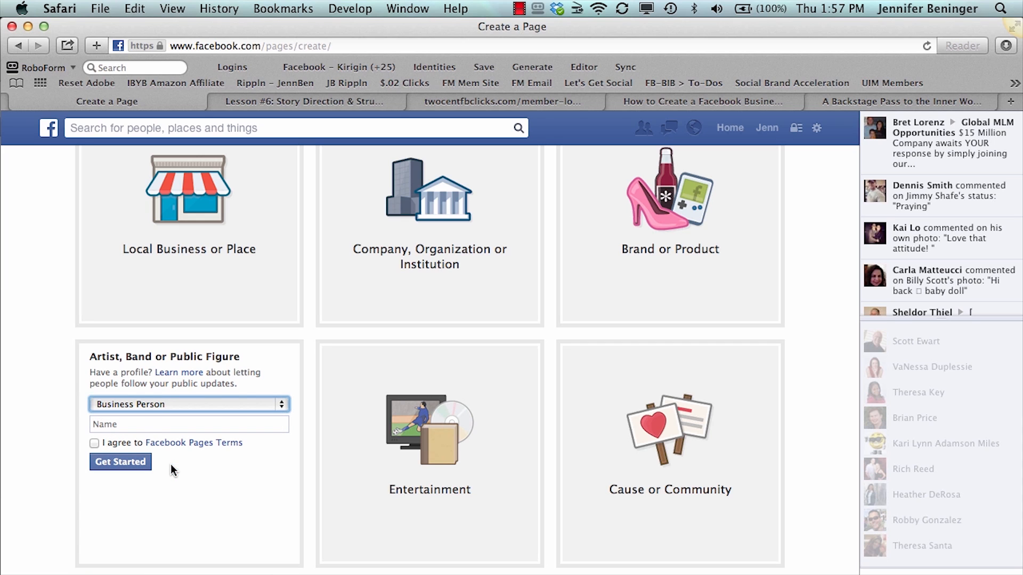
Name the page "IBYB Test FB Page", agree to the Facebook Pages Terms and proceed to page setup
click(144, 424)
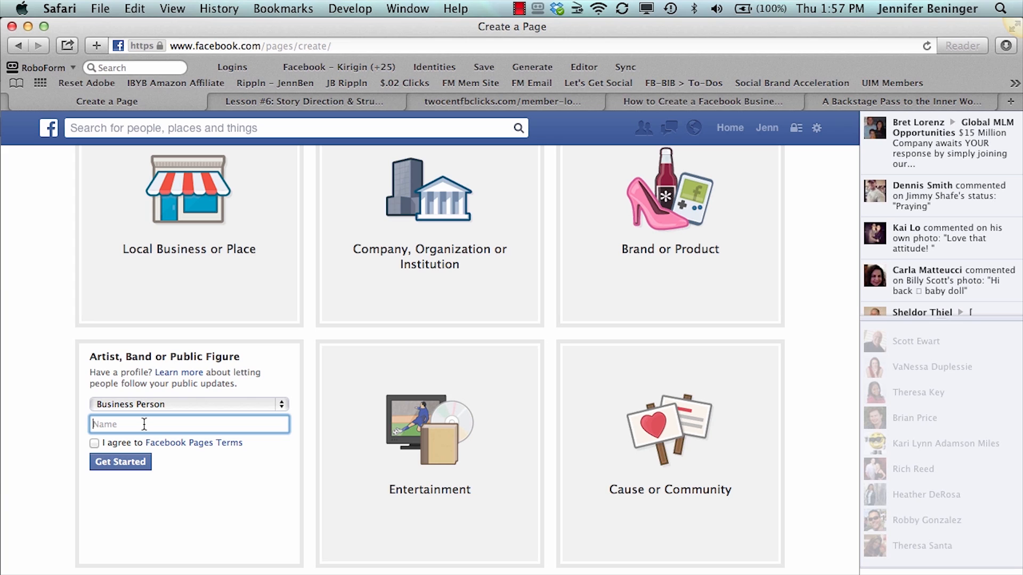
text(IBYB Test FB Page)
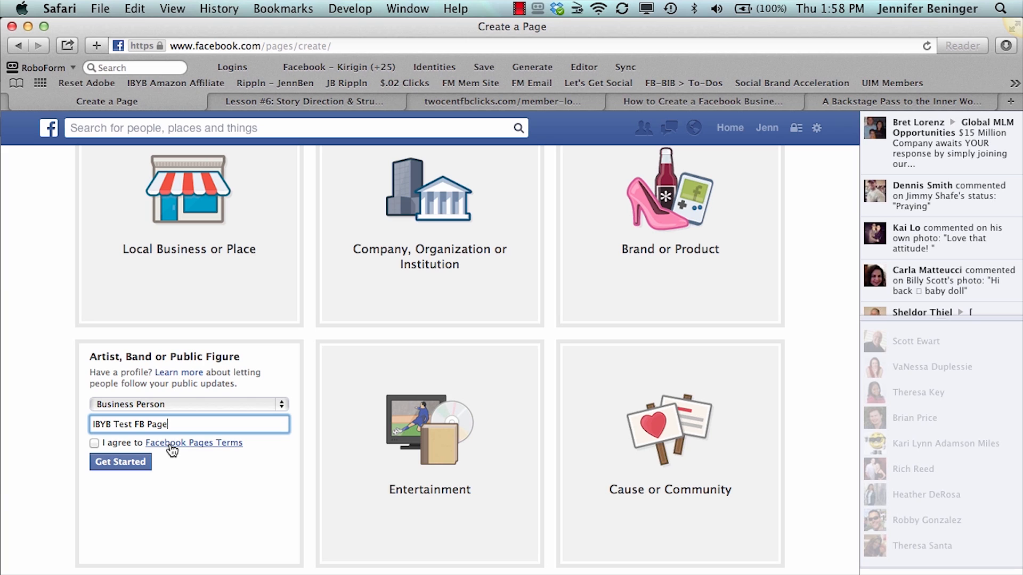
click(94, 444)
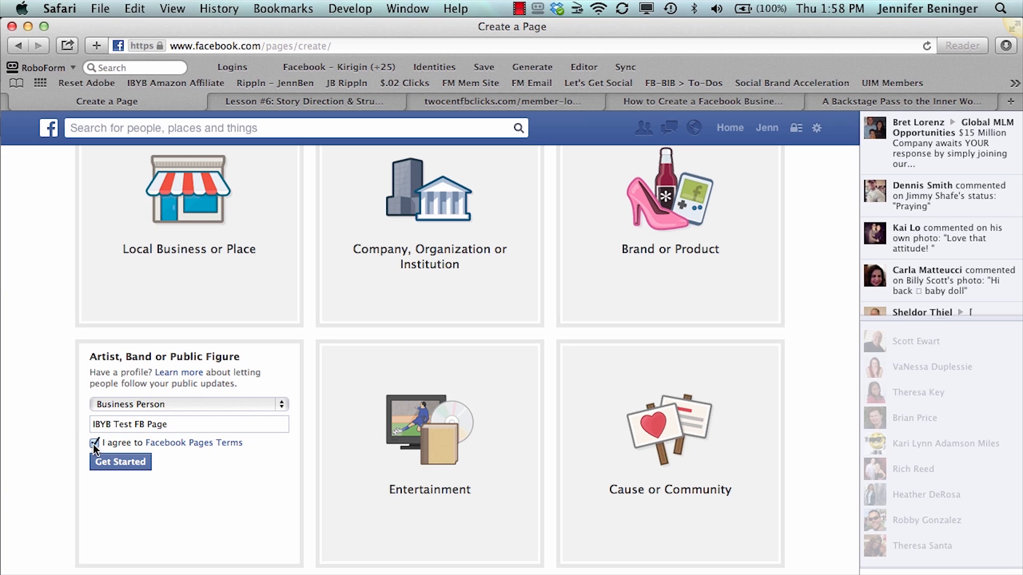
click(109, 468)
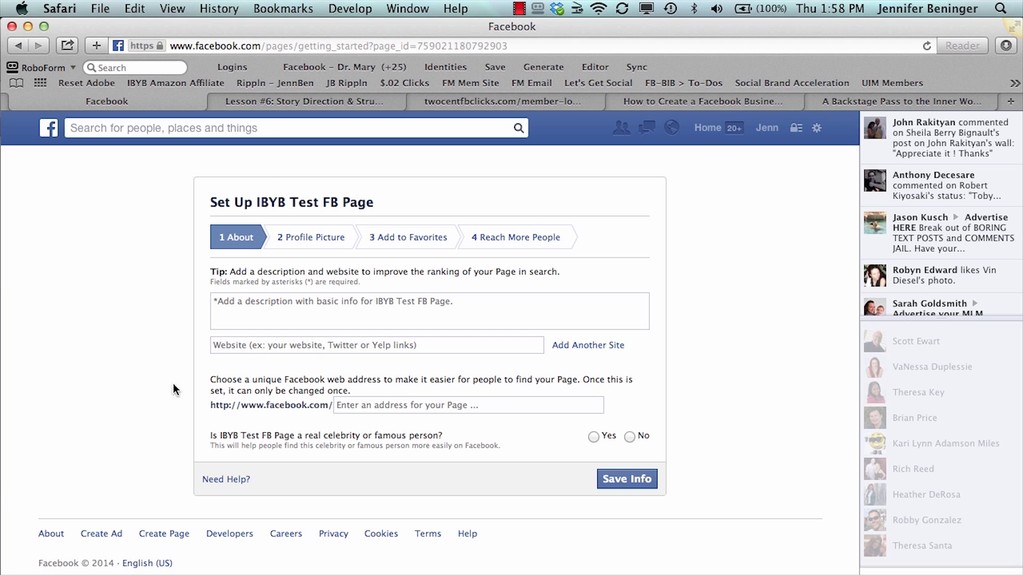
click(220, 309)
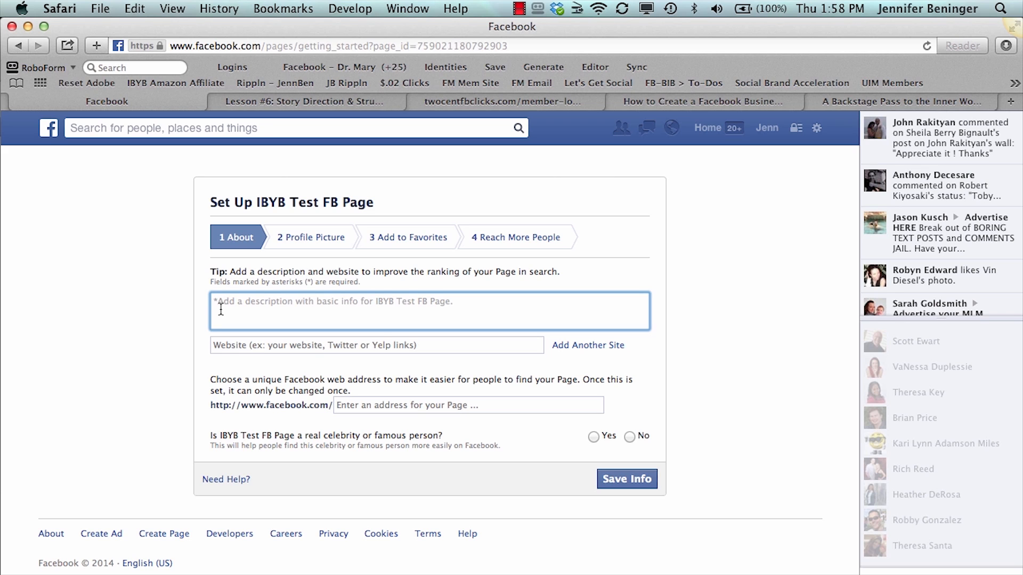
text(http:)
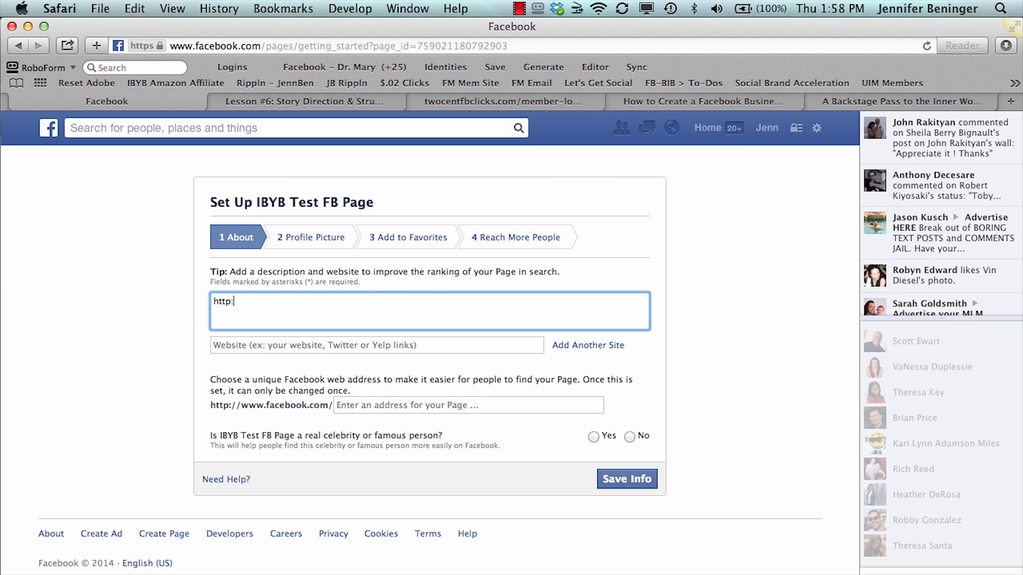
text(//ibrandyour)
text(bui)
text(sin)
text(ess.com)
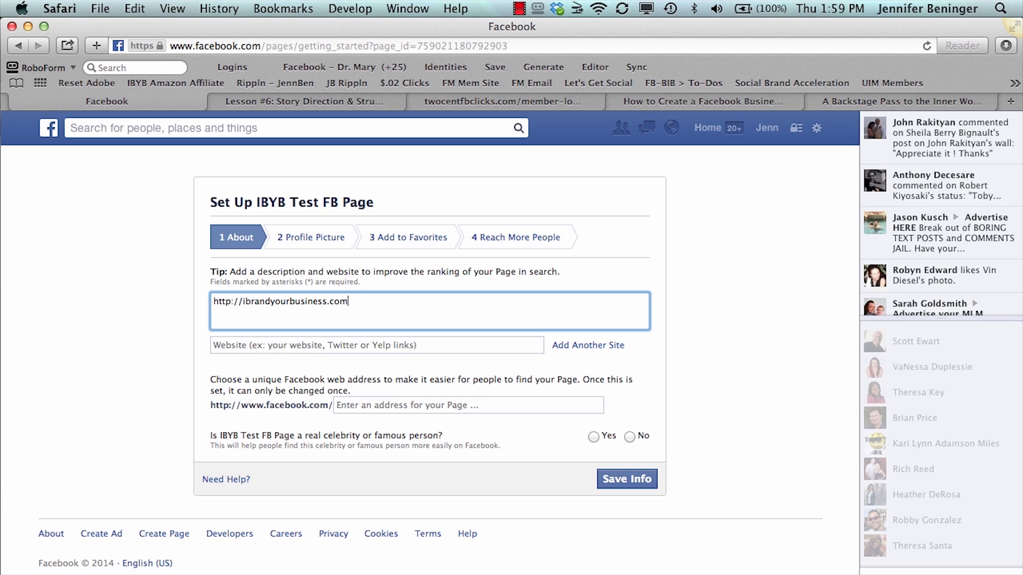
Add the sentence "We Brand Your Business Online." after the web address in the page description
text(e)
key(BackSpace)
key(BackSpace)
text(We Bran)
key(BackSpace)
key(BackSpace)
key(BackSpace)
text(and Your Buisness)
key(BackSpace)
key(BackSpace)
key(BackSpace)
key(BackSpace)
key(BackSpace)
key(BackSpace)
text(siness Online.)
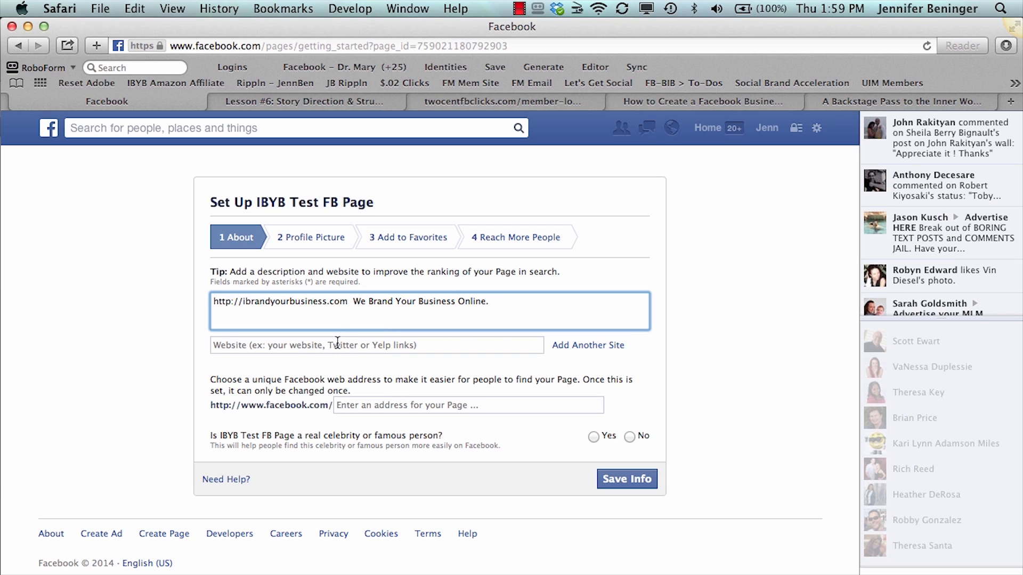
click(337, 344)
text(ibrandyourbusiness.com)
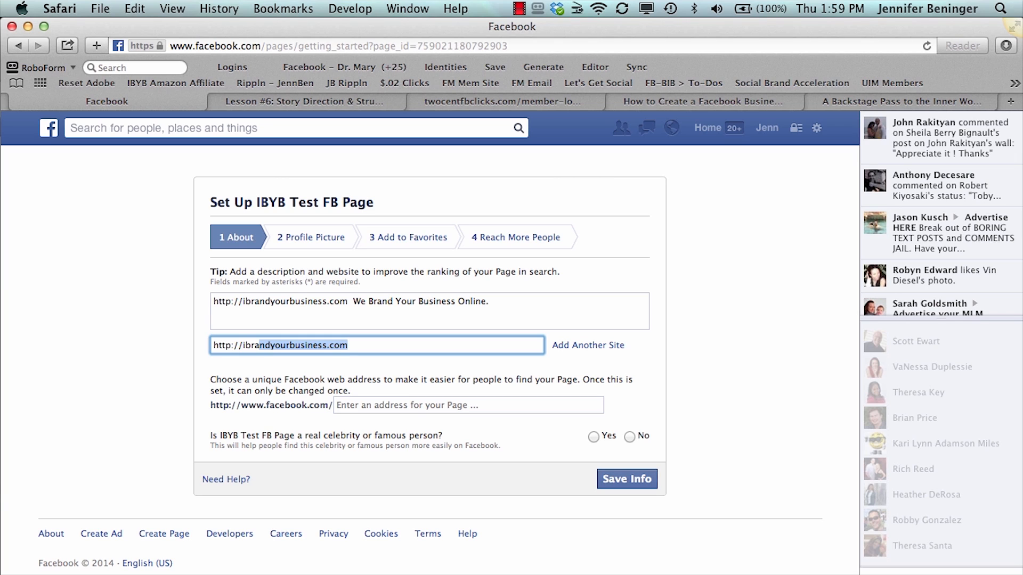
key(Right)
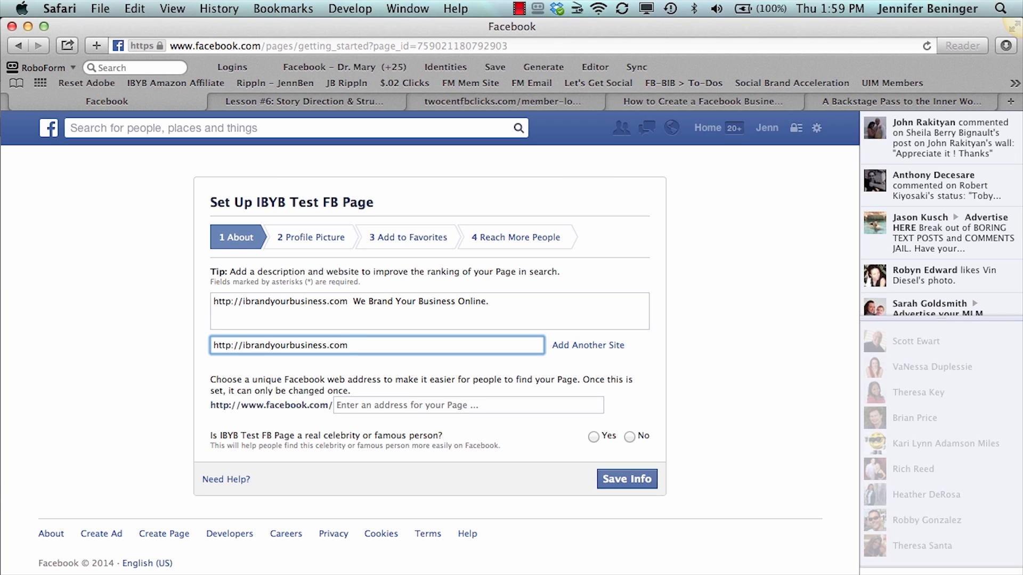
Leave the page's unique Facebook address blank, answer No to the celebrity or famous person question, and save the About info
click(354, 412)
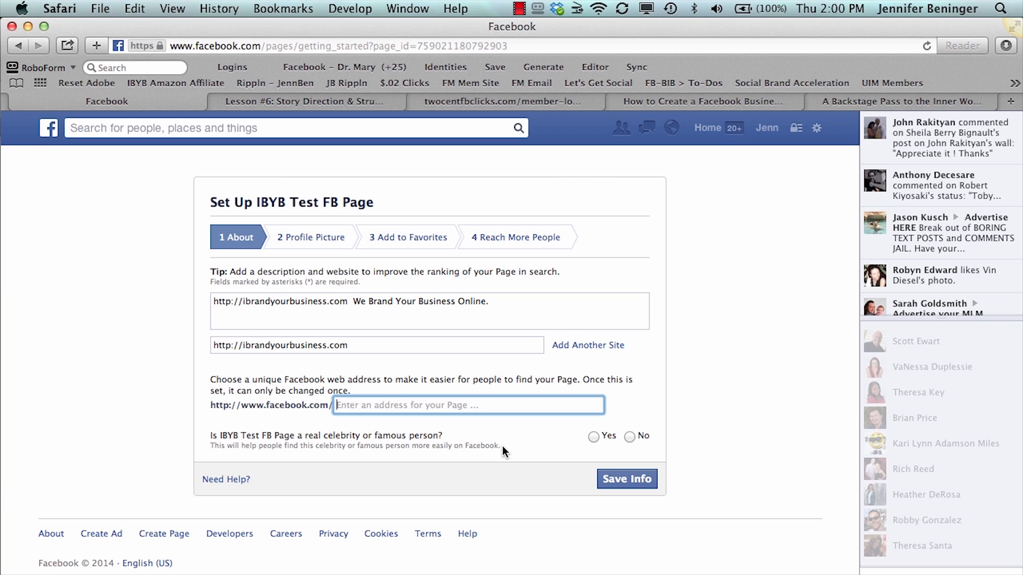
click(630, 437)
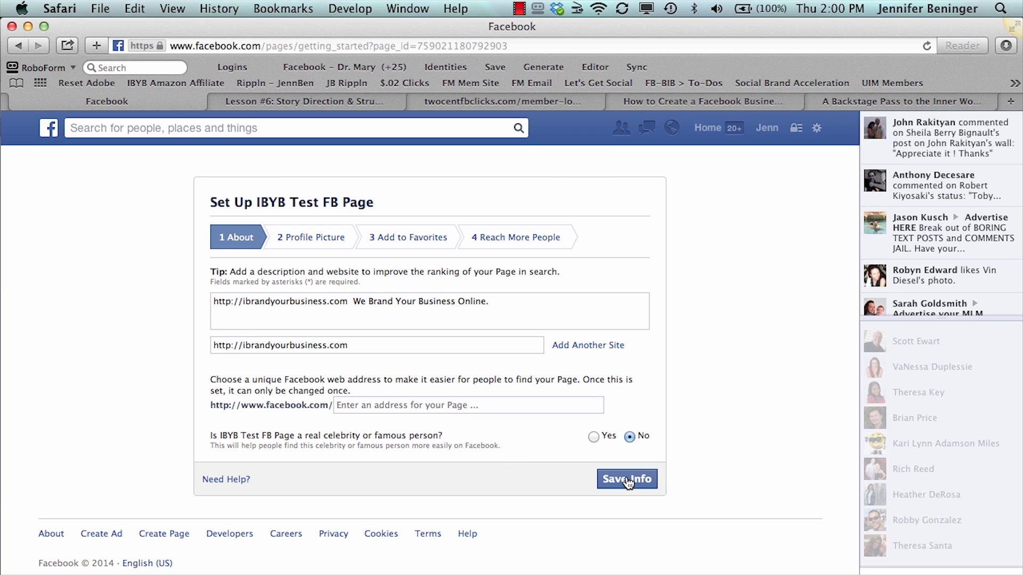
click(628, 481)
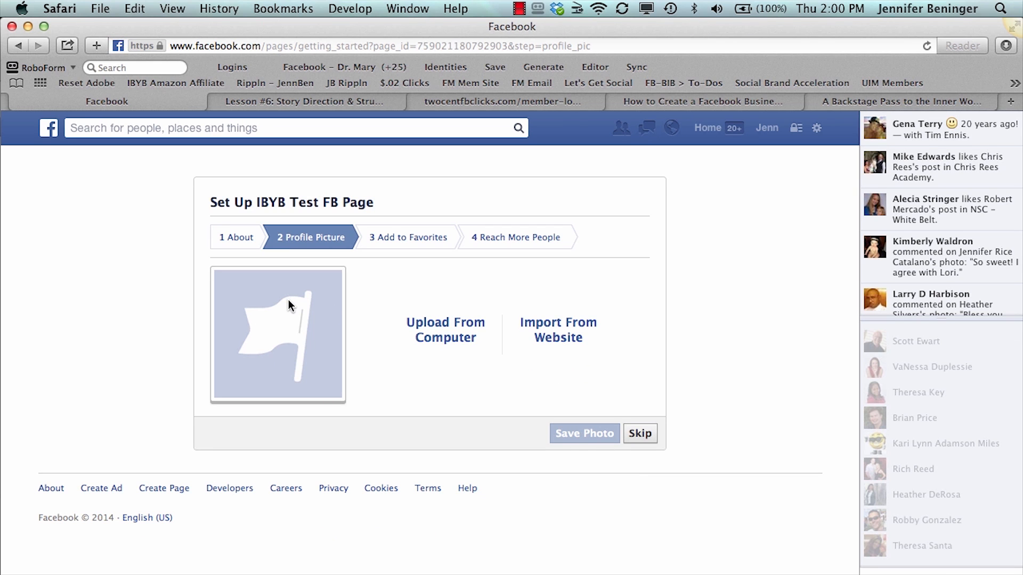
Upload IBYBhotmamaSquareLogoSmall from the IBYB Logos and Pictures folder as the page's profile picture and continue the setup
click(442, 341)
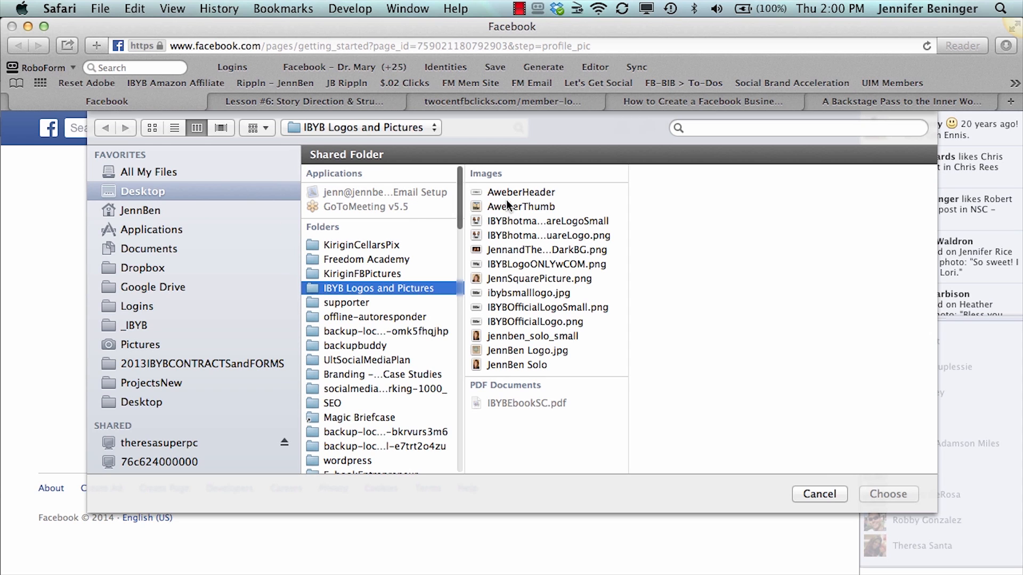
click(512, 221)
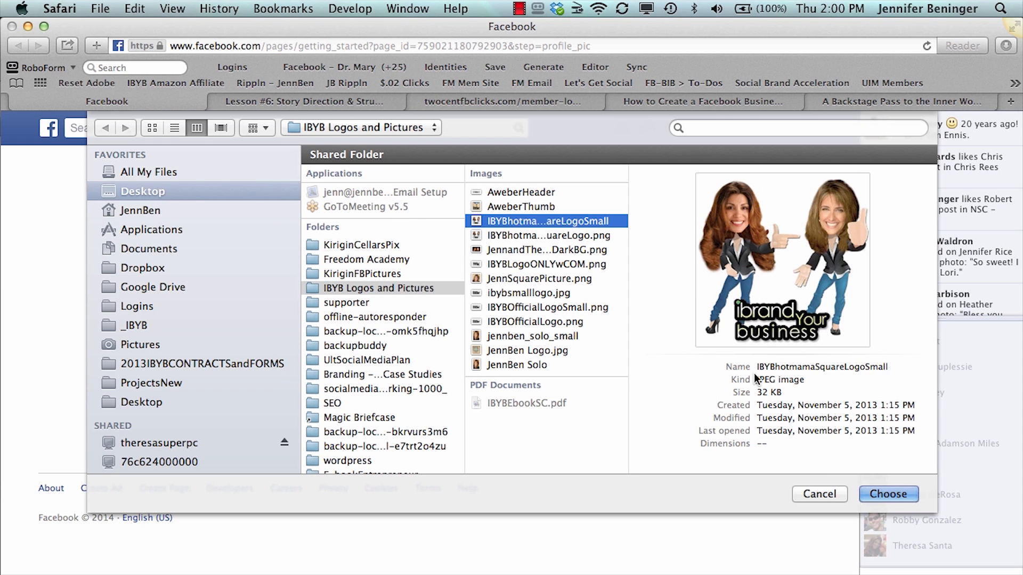
click(881, 493)
mouse_move(882, 495)
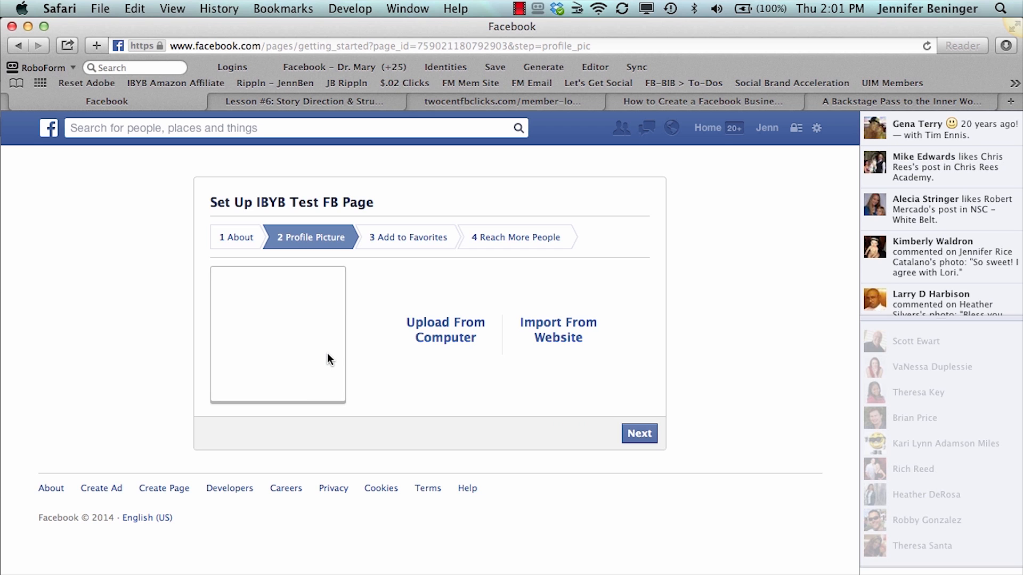
click(635, 433)
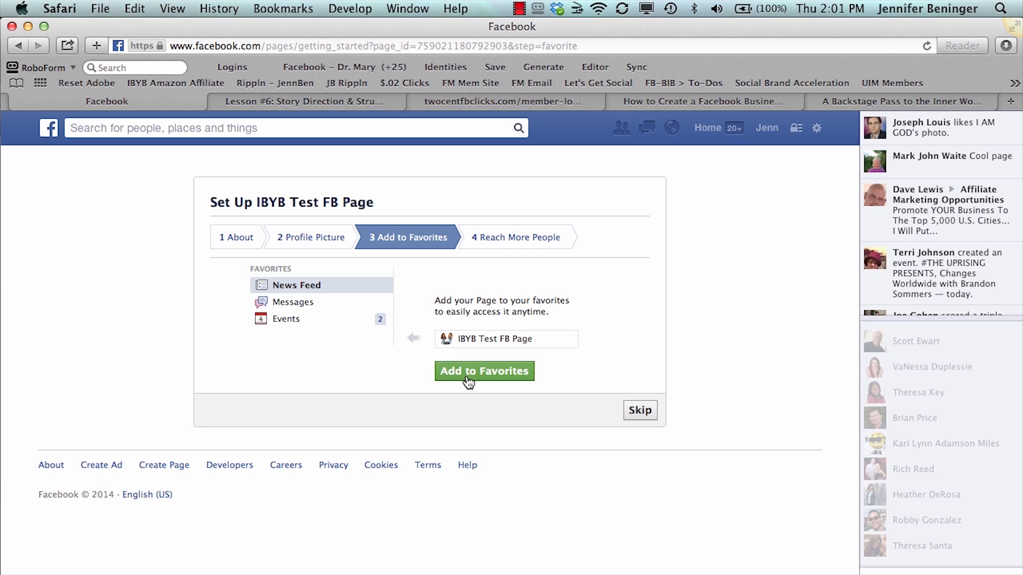
Skip adding the page to favorites, review the ad options for reaching more people, and skip promoting the page
click(639, 412)
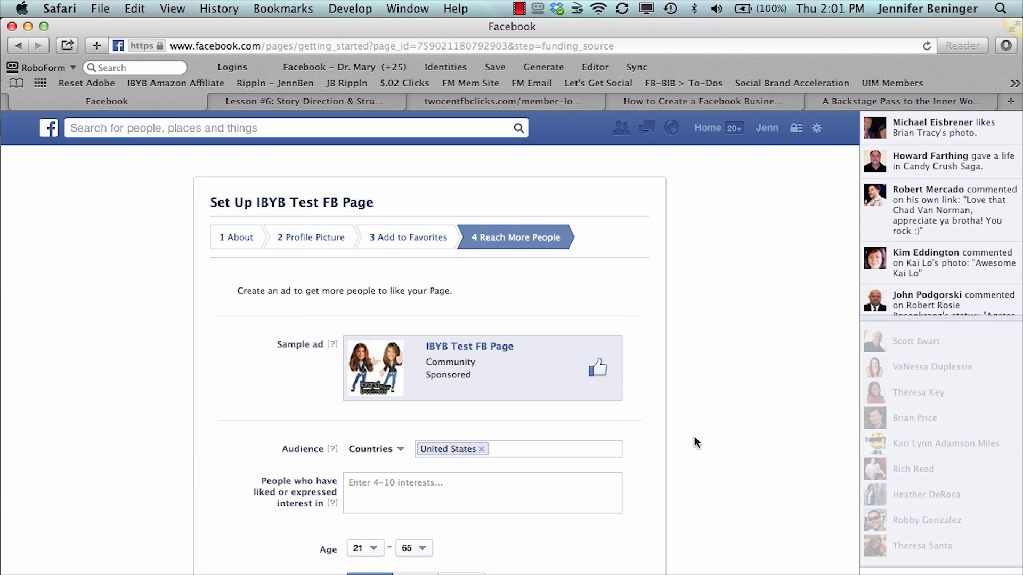
scroll(694, 438, down, 5)
scroll(694, 437, down, 1)
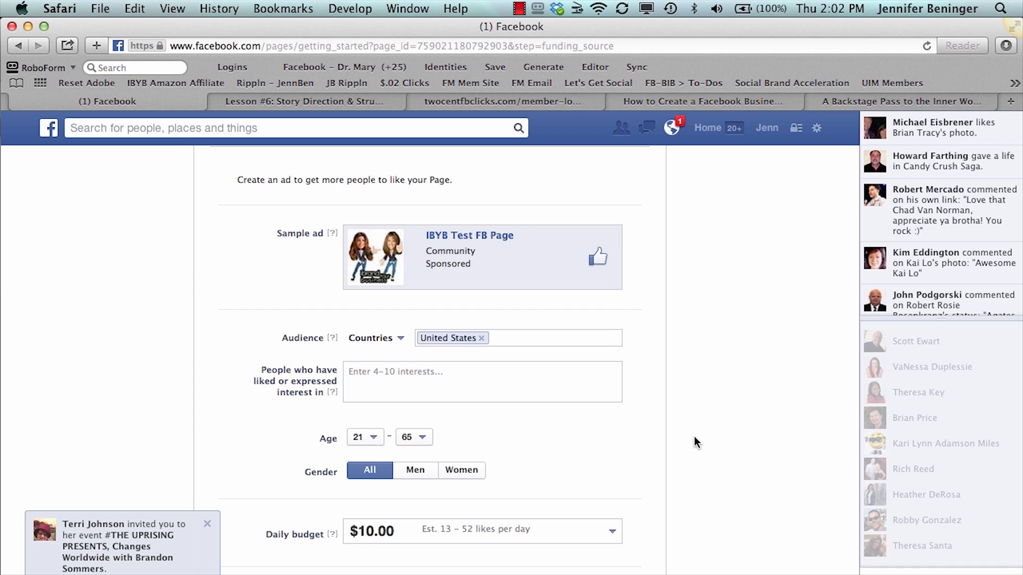
scroll(695, 437, down, 5)
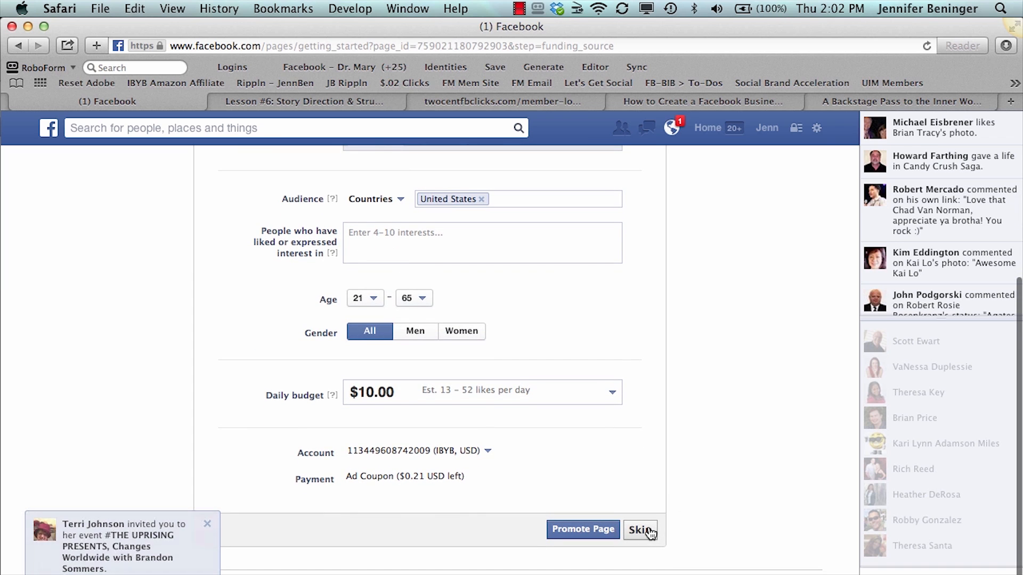
scroll(732, 389, up, 6)
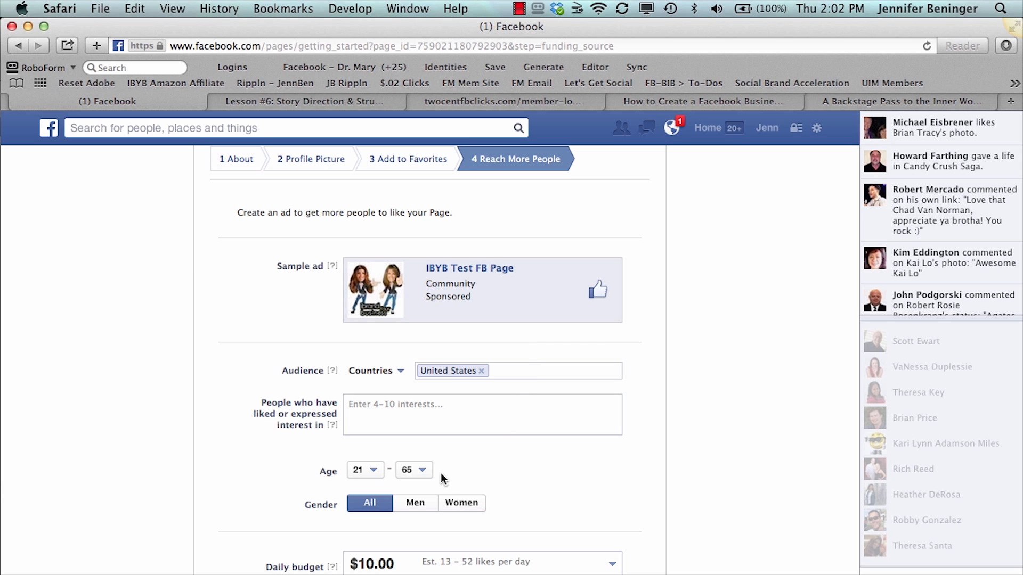
scroll(514, 503, down, 5)
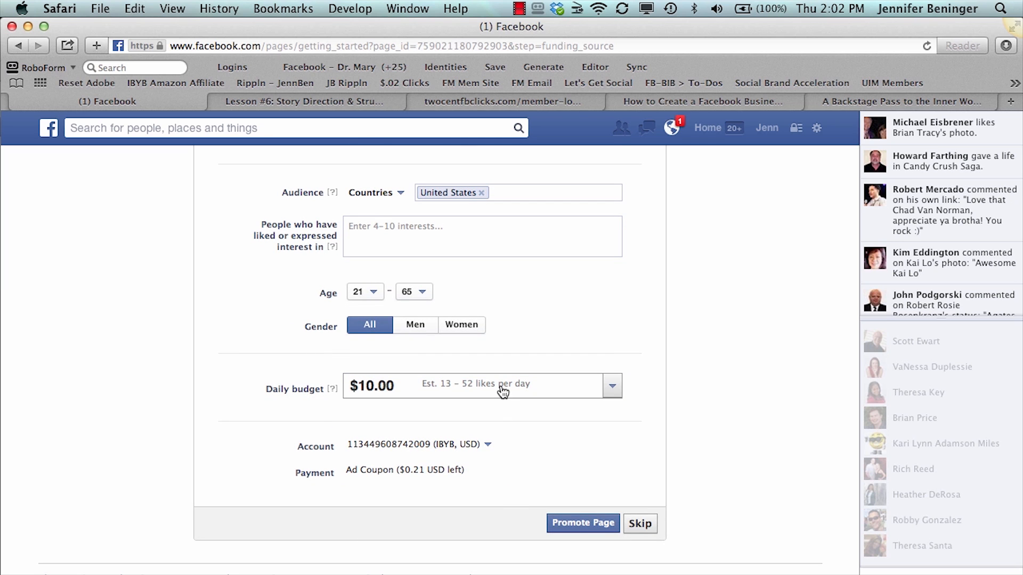
scroll(501, 389, up, 3)
scroll(501, 389, down, 4)
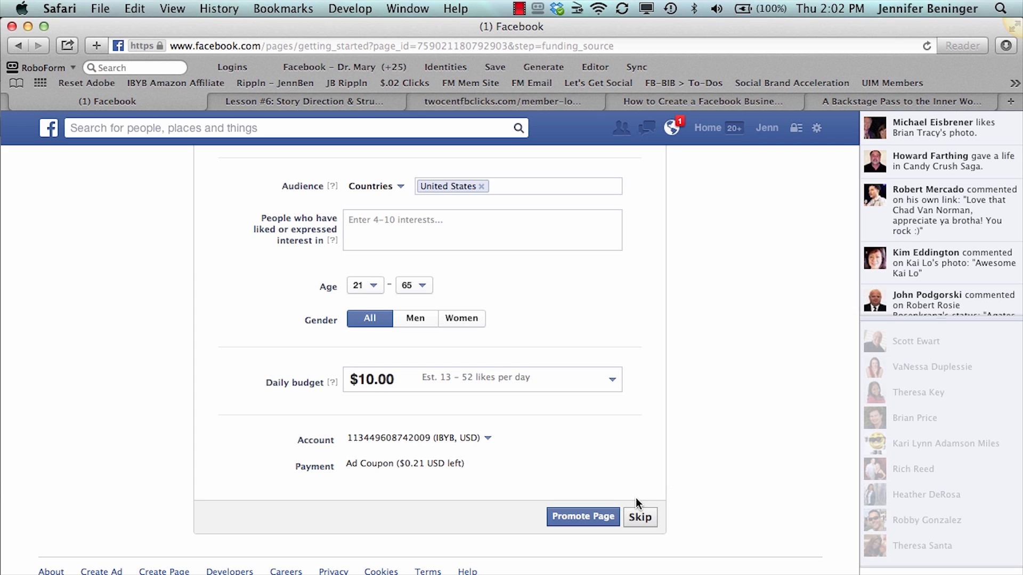
click(641, 518)
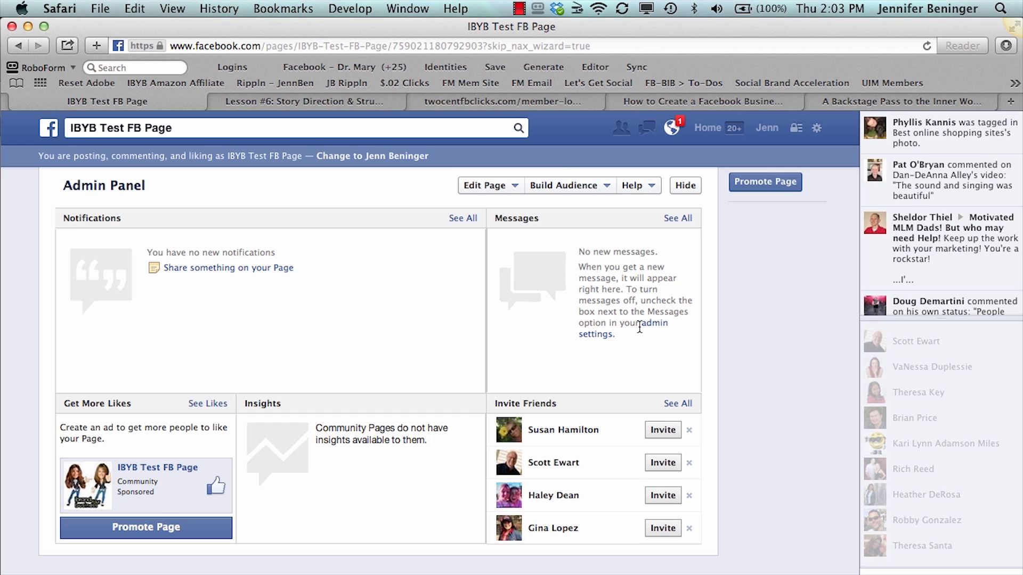
Look over the new page's admin panel and profile area, and view the profile picture's thumbnail editor without changing it
scroll(640, 328, down, 5)
scroll(640, 330, up, 1)
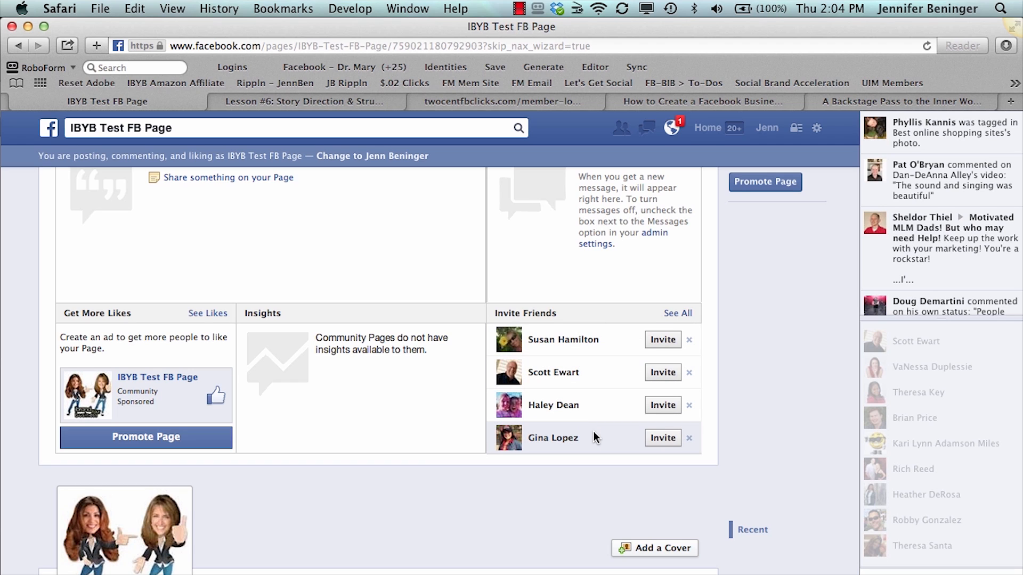
scroll(753, 382, up, 3)
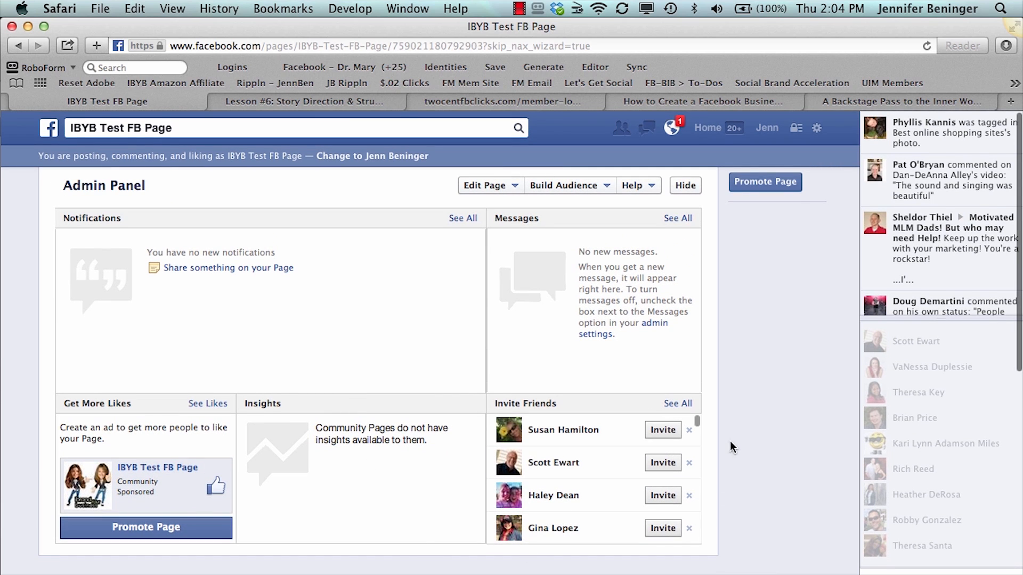
scroll(766, 457, down, 5)
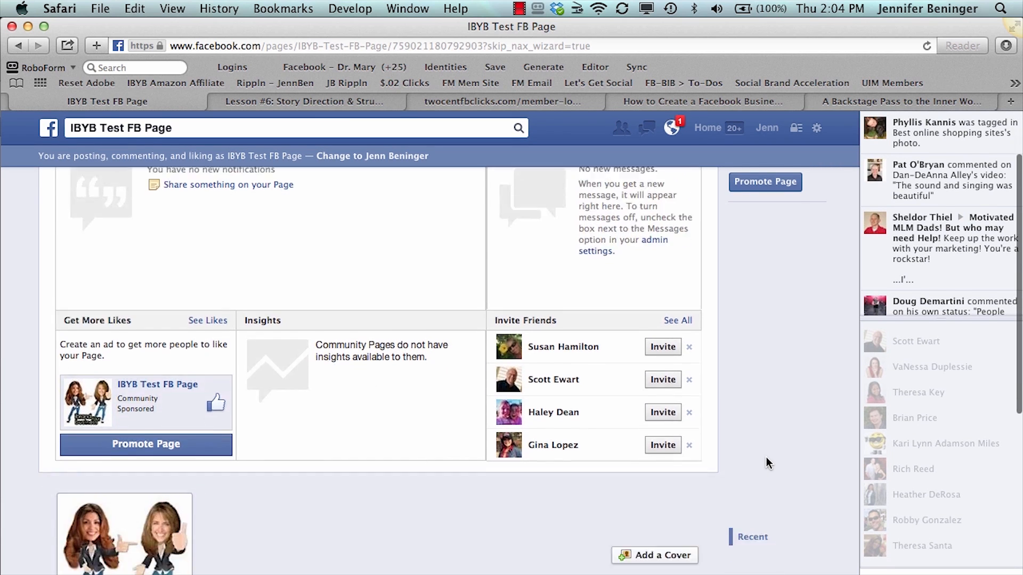
scroll(766, 457, down, 3)
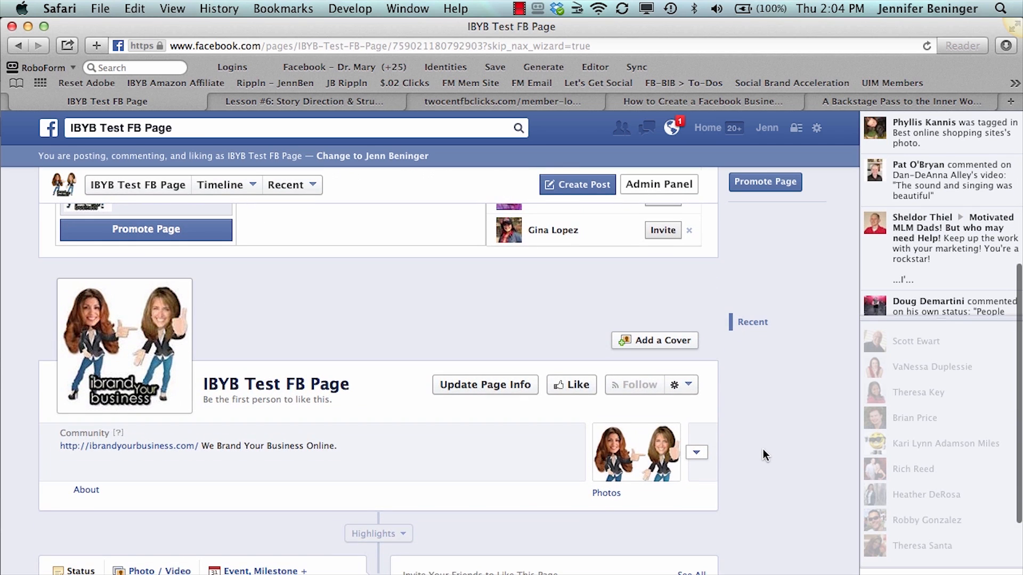
mouse_move(175, 346)
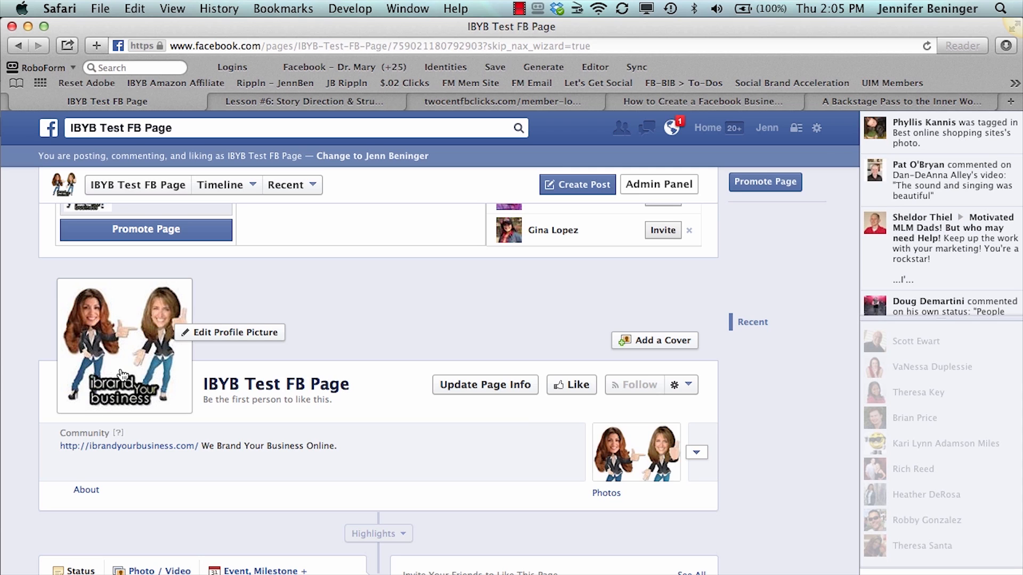
click(211, 335)
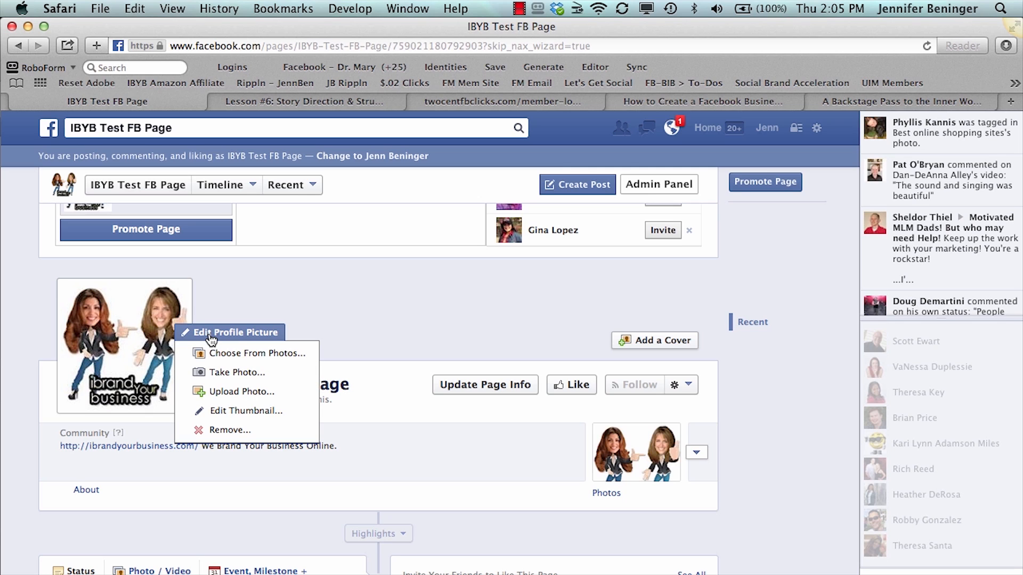
click(226, 411)
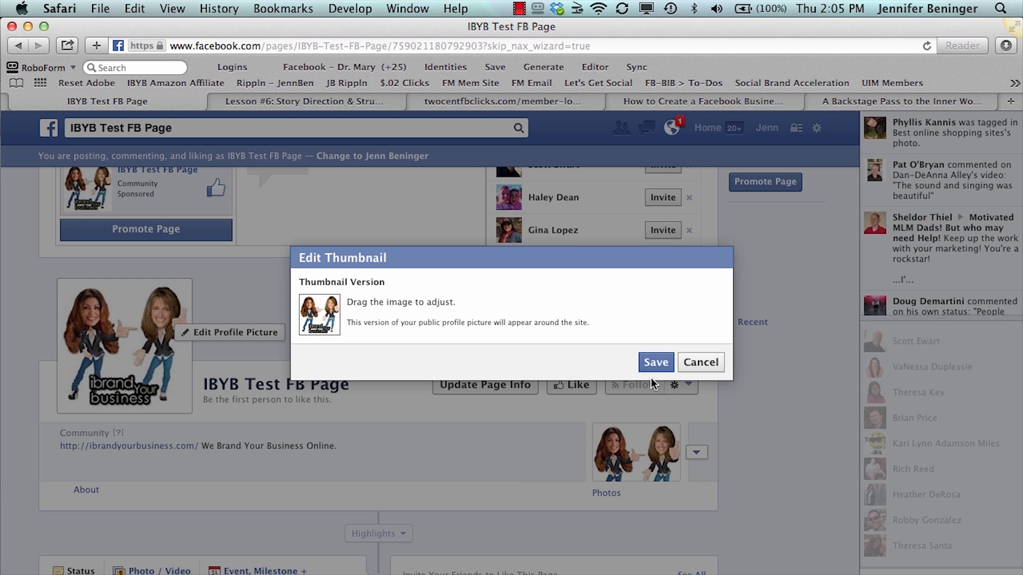
click(700, 366)
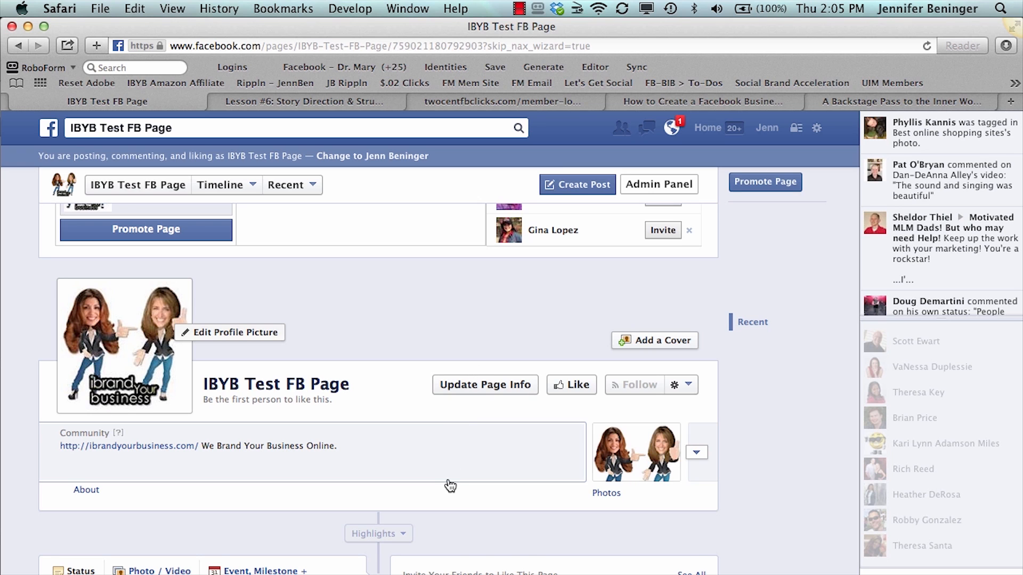
Look through the page's timeline section, and open the page information for updating
scroll(449, 485, down, 3)
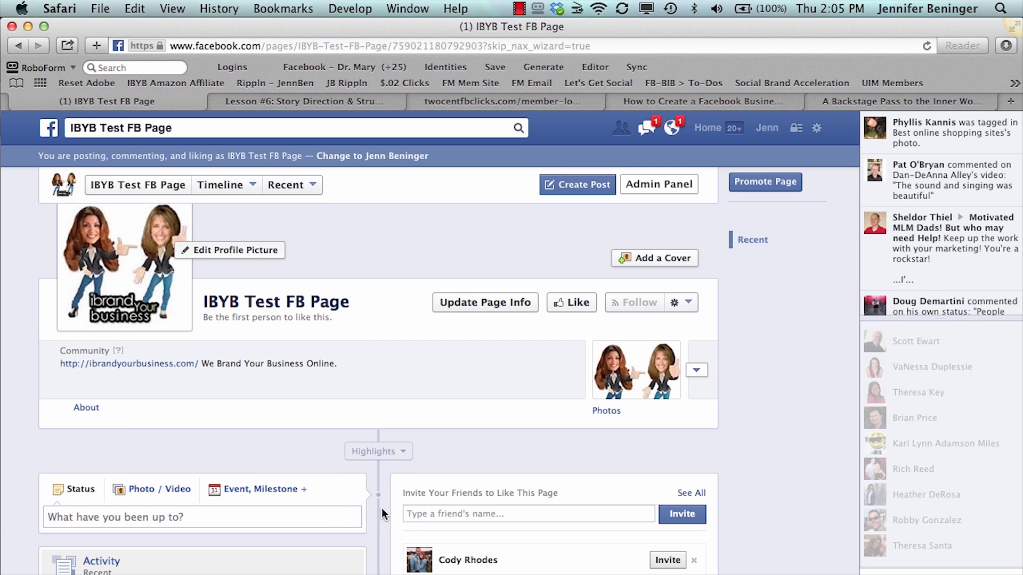
scroll(381, 516, down, 3)
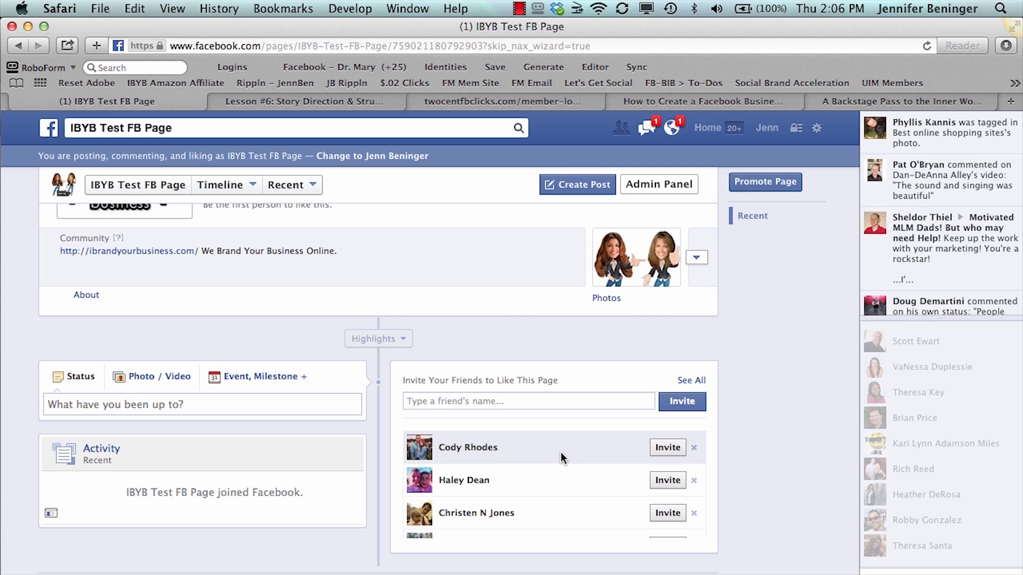
scroll(746, 350, up, 5)
scroll(746, 349, up, 5)
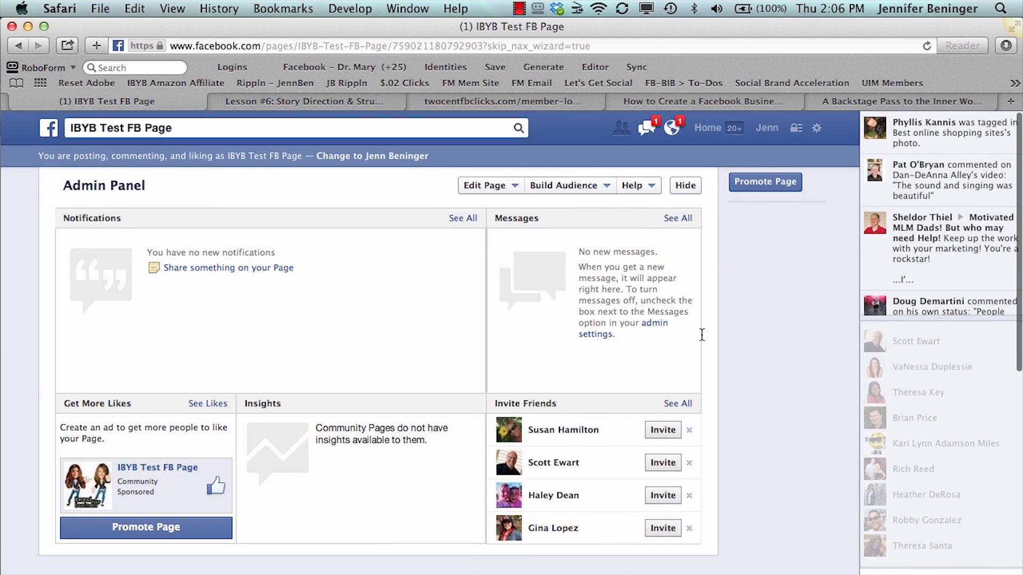
click(495, 183)
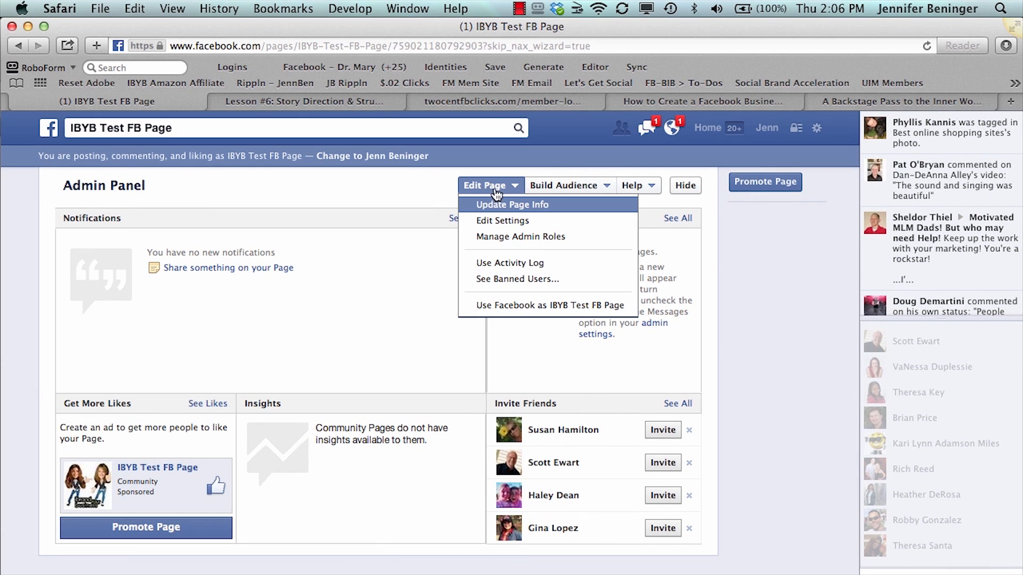
click(495, 206)
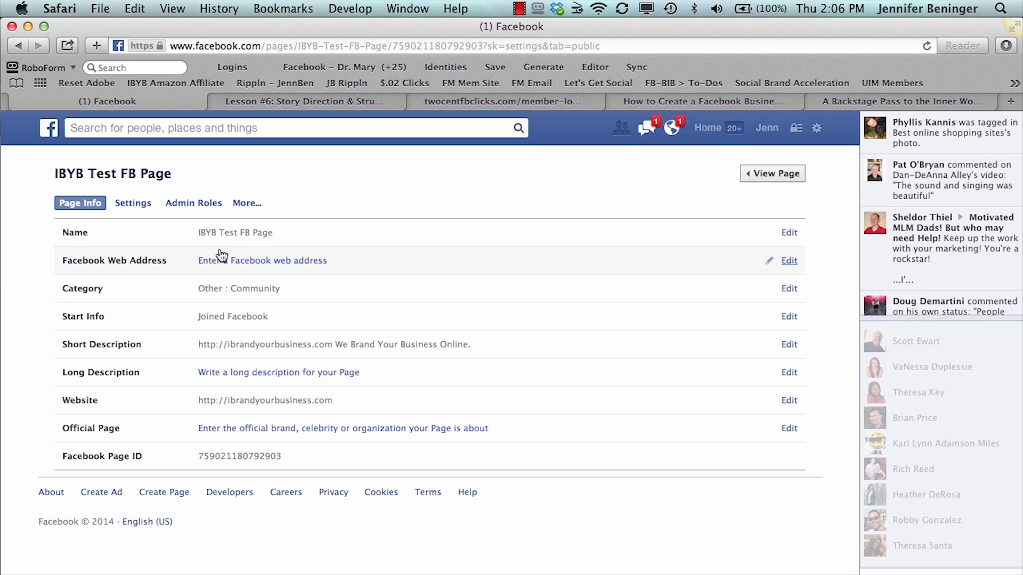
View the form for creating the page's Facebook web address, and return to the page information without setting one
click(789, 261)
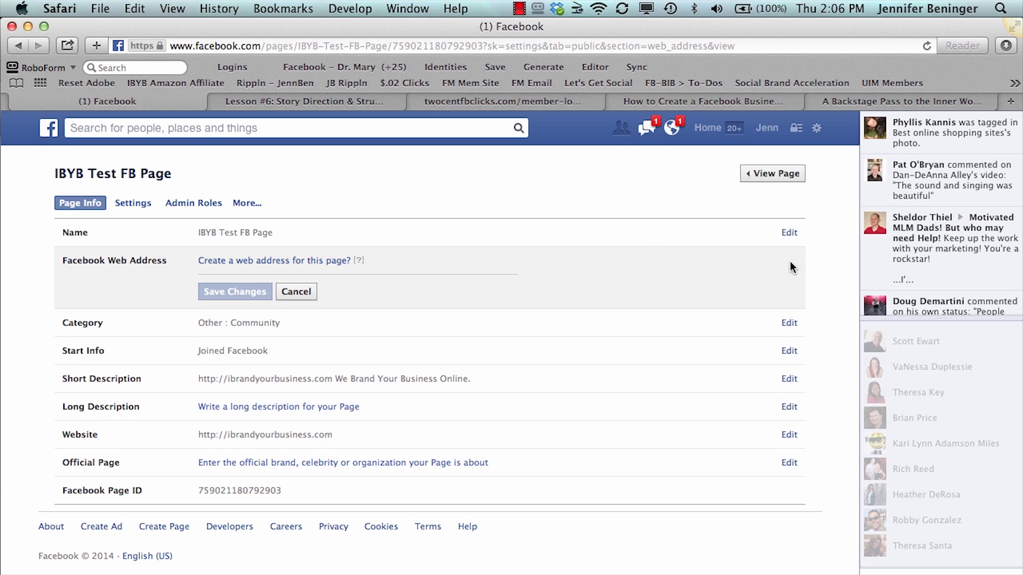
click(243, 261)
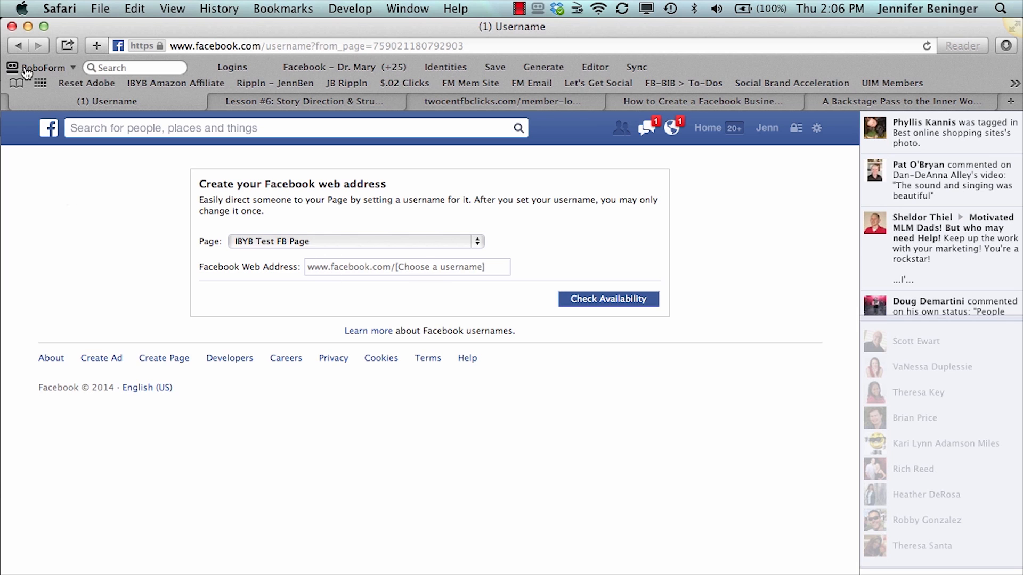
click(17, 46)
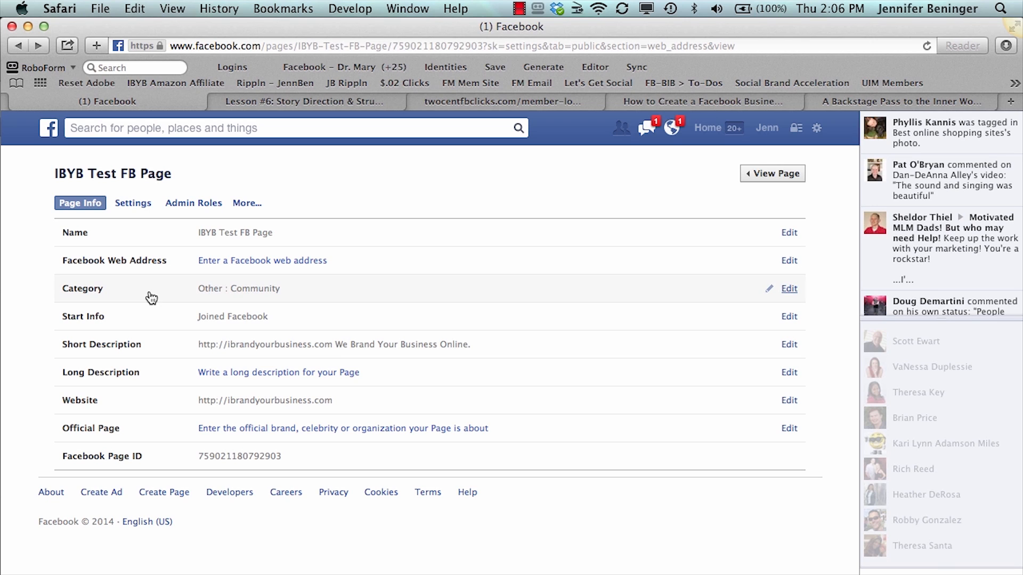
Set the page's category to People with the subcategory Business Person, and save the change
click(788, 290)
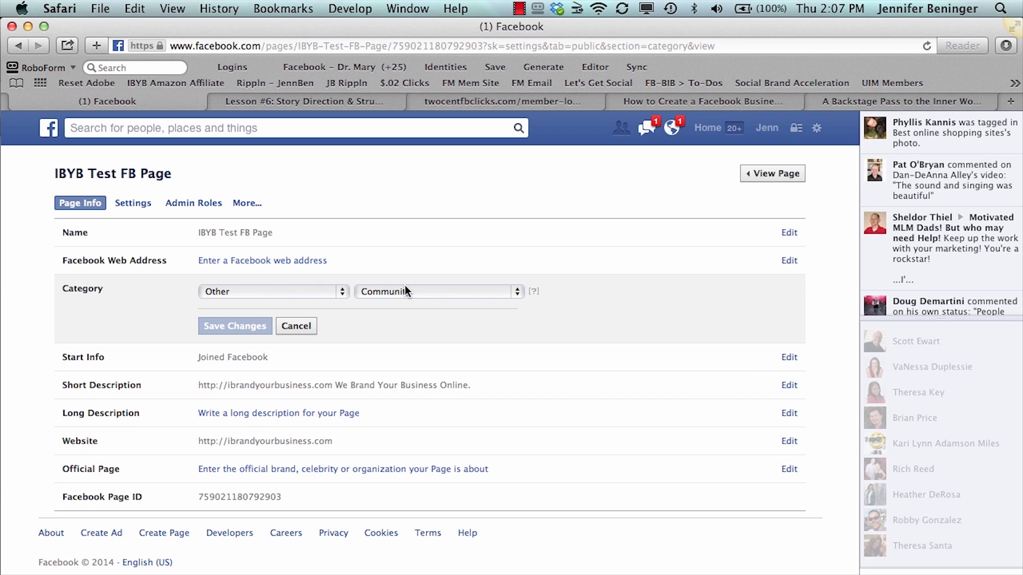
click(328, 293)
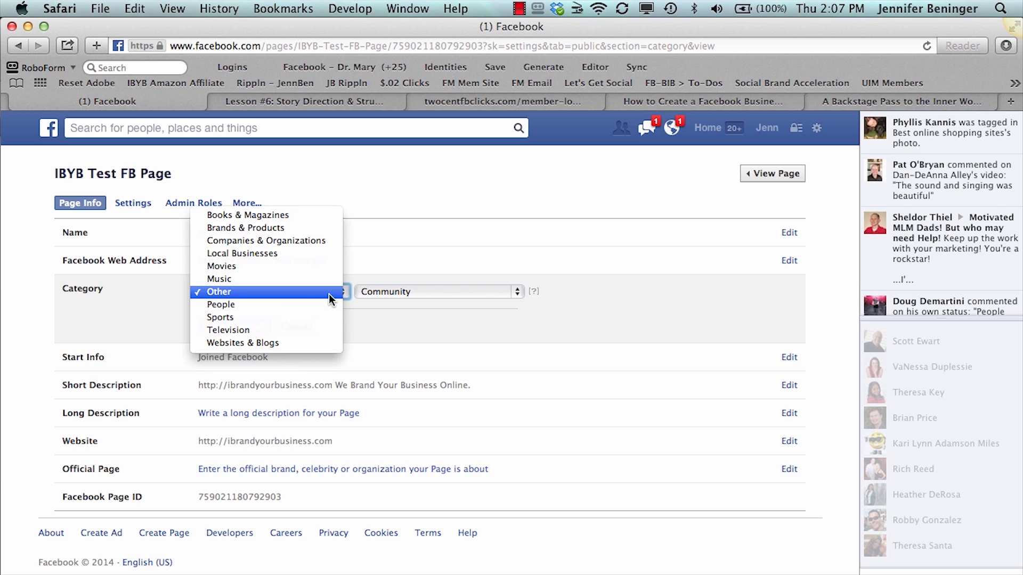
click(327, 303)
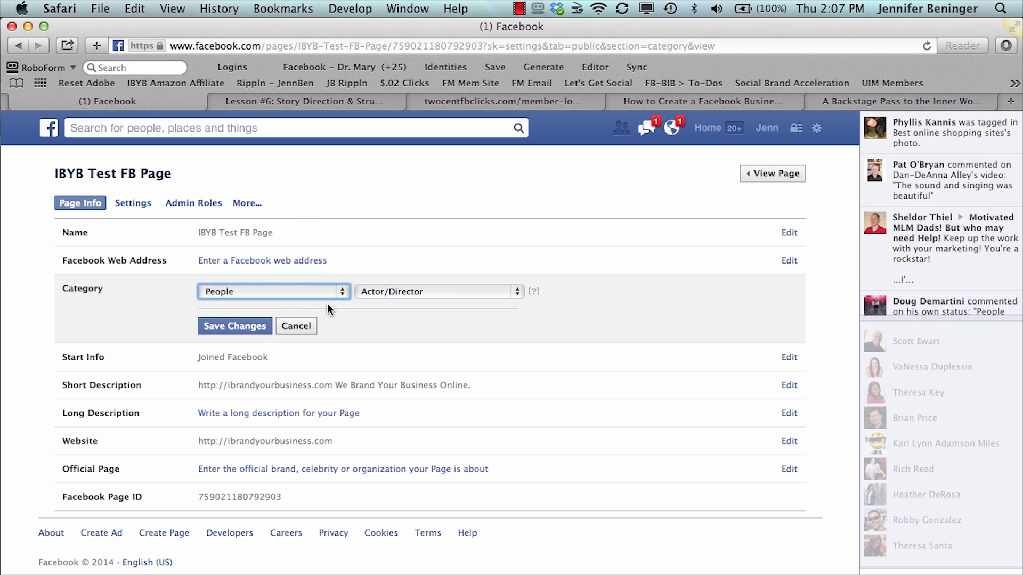
click(373, 294)
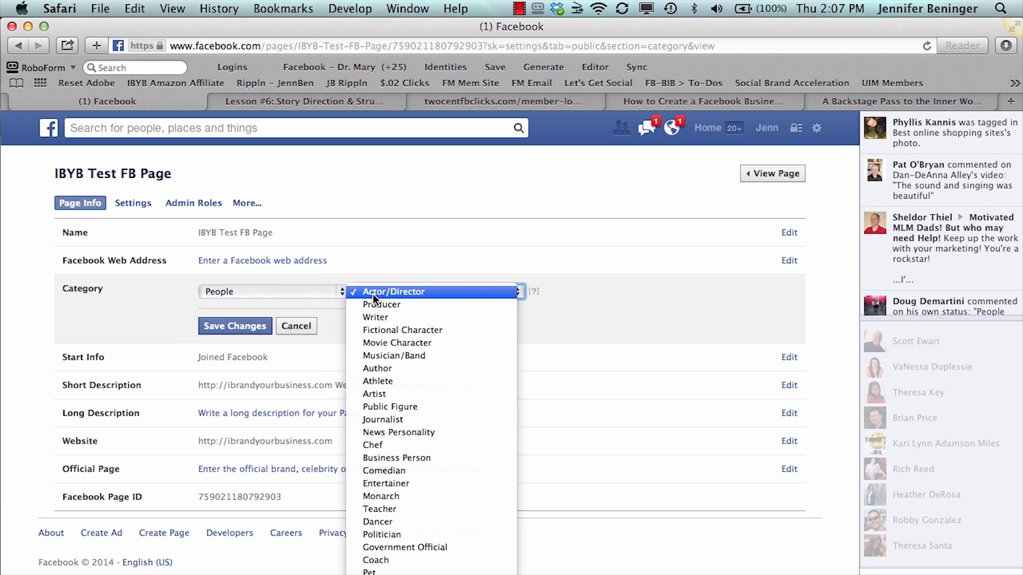
click(394, 458)
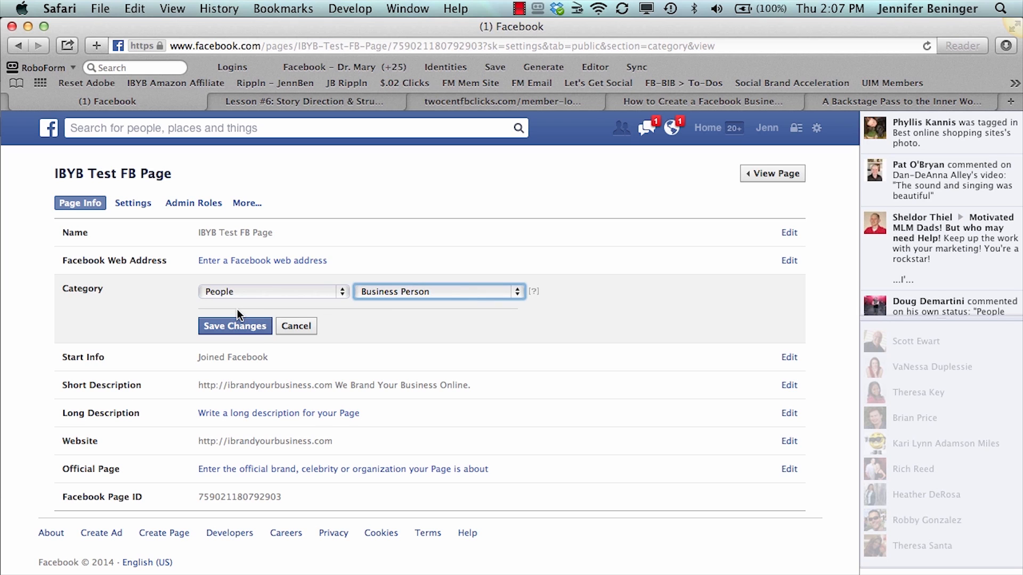
click(229, 327)
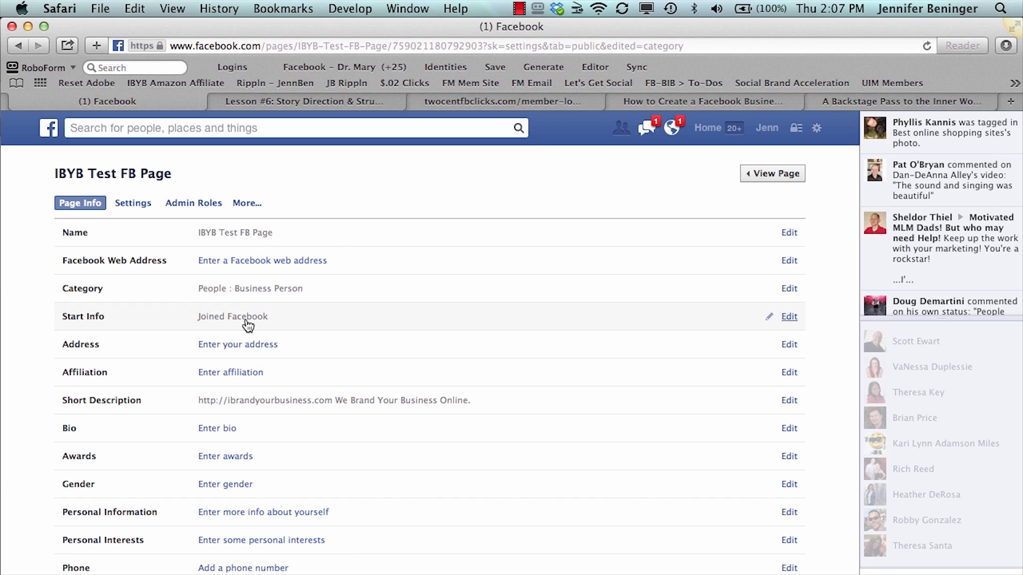
Set the page's category to Local Businesses with the subcategory Book Store, and save the change
click(247, 287)
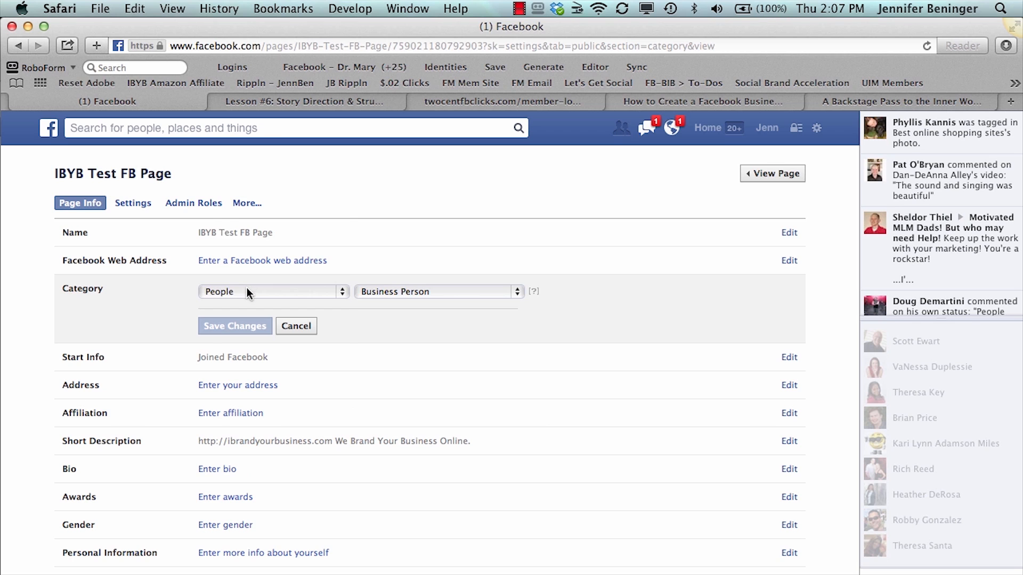
click(247, 288)
click(247, 241)
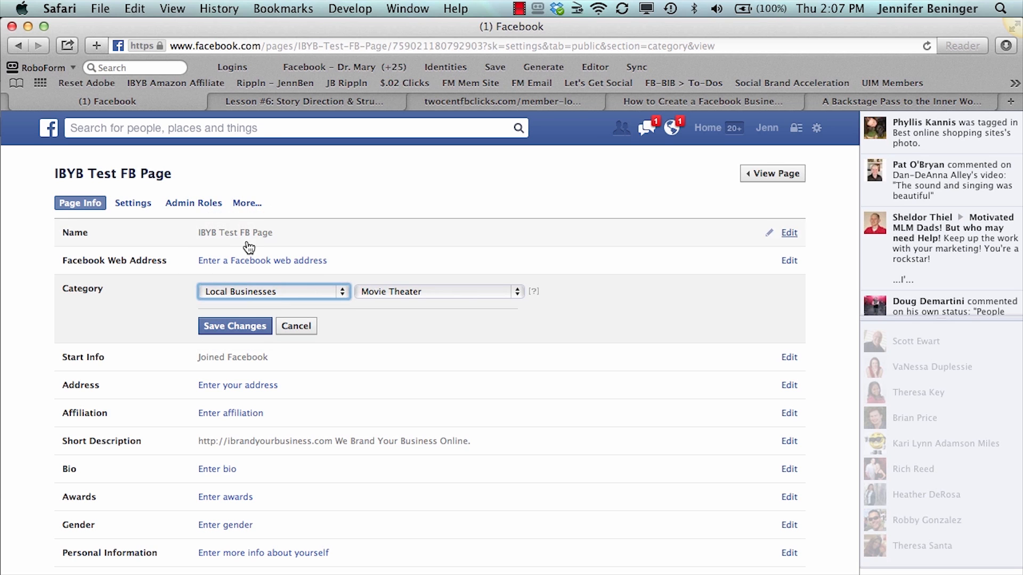
click(365, 292)
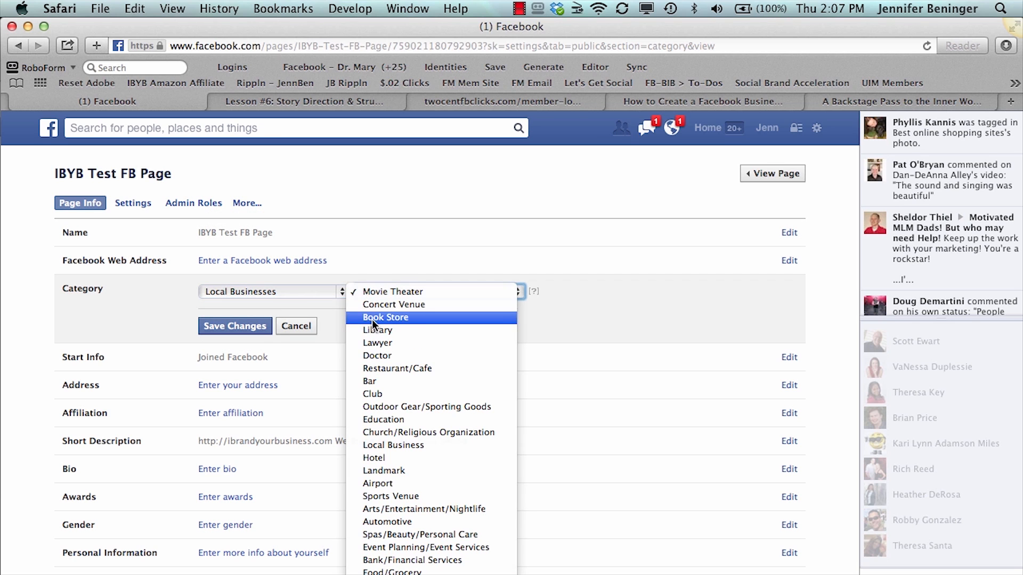
click(372, 318)
click(245, 325)
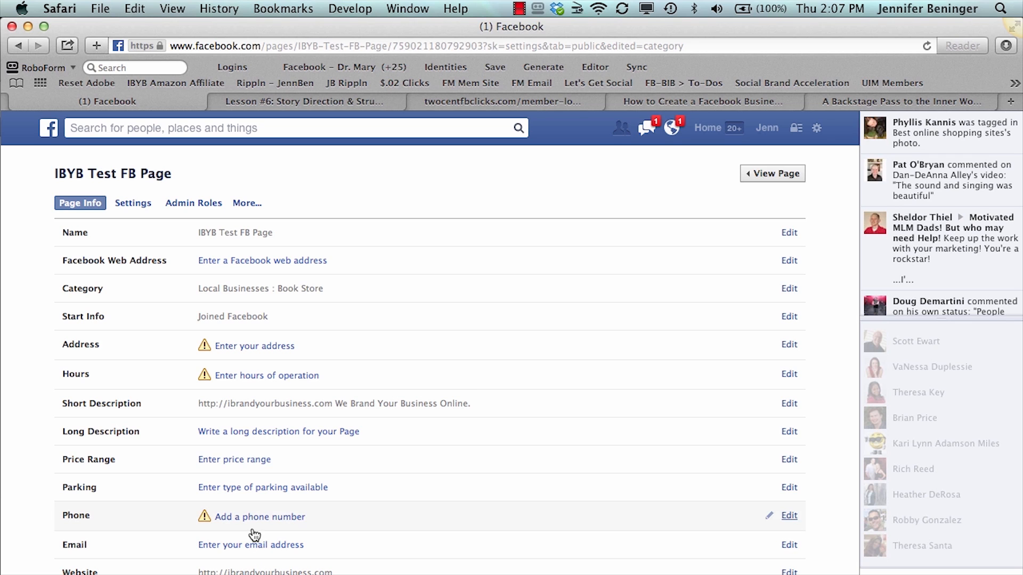
Switch the page's category back to People with the subcategory Business Person, and save it
click(240, 288)
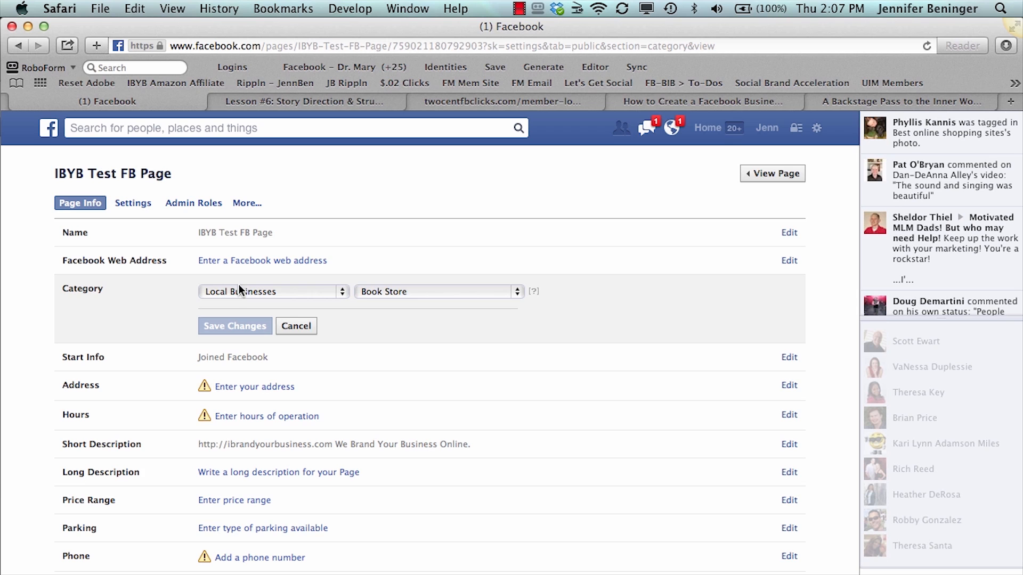
click(240, 291)
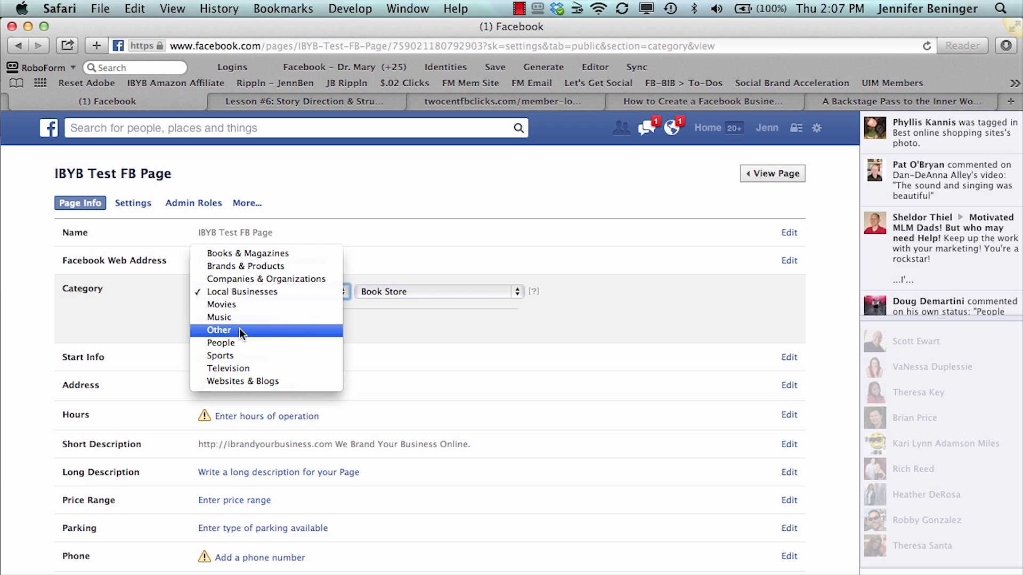
click(239, 344)
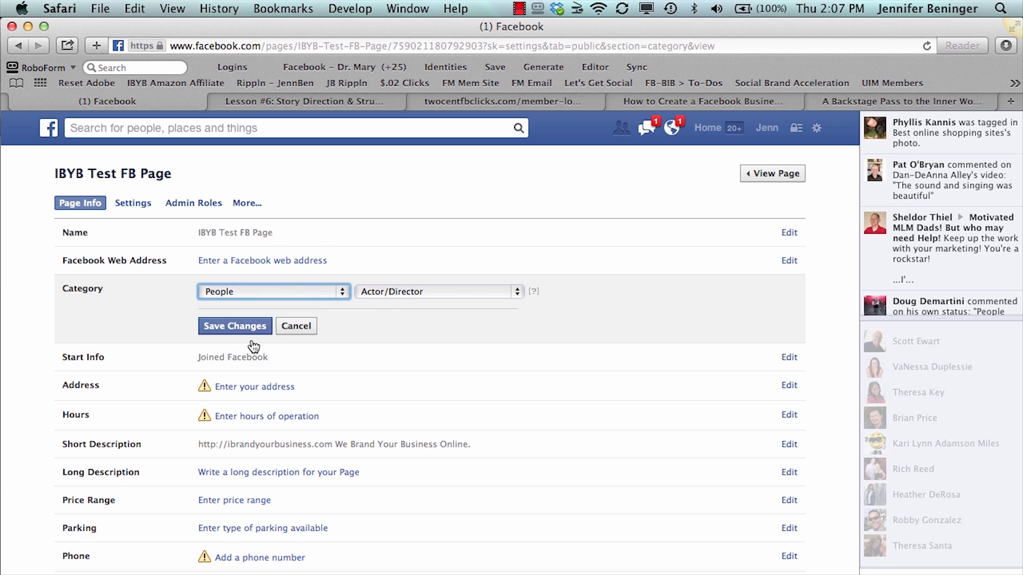
click(387, 295)
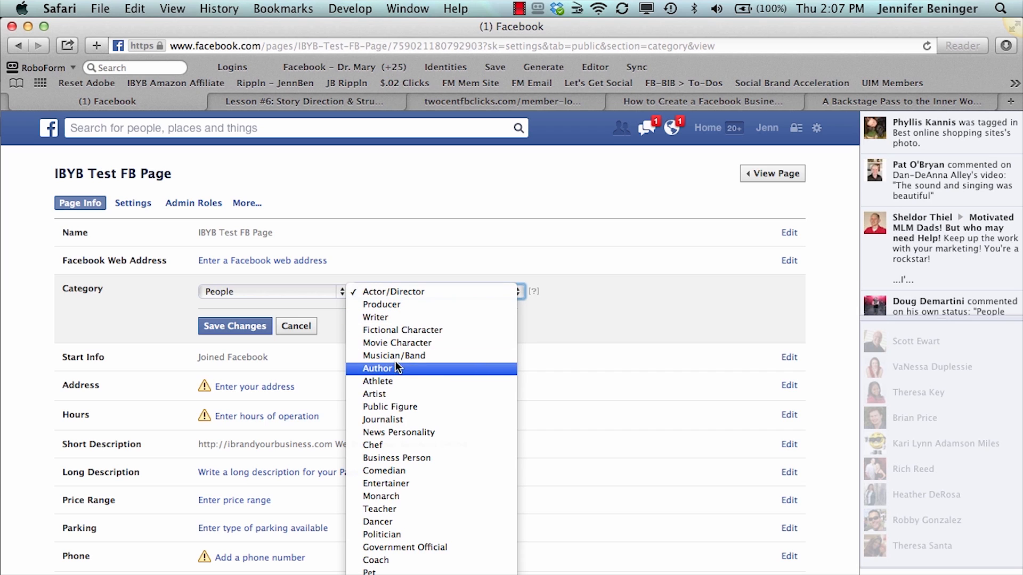
click(398, 458)
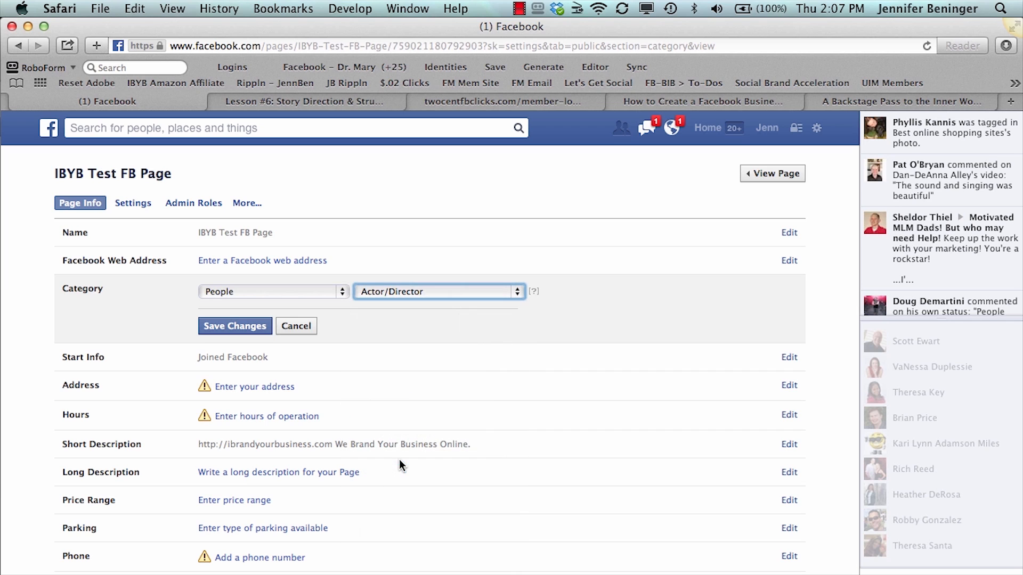
click(244, 326)
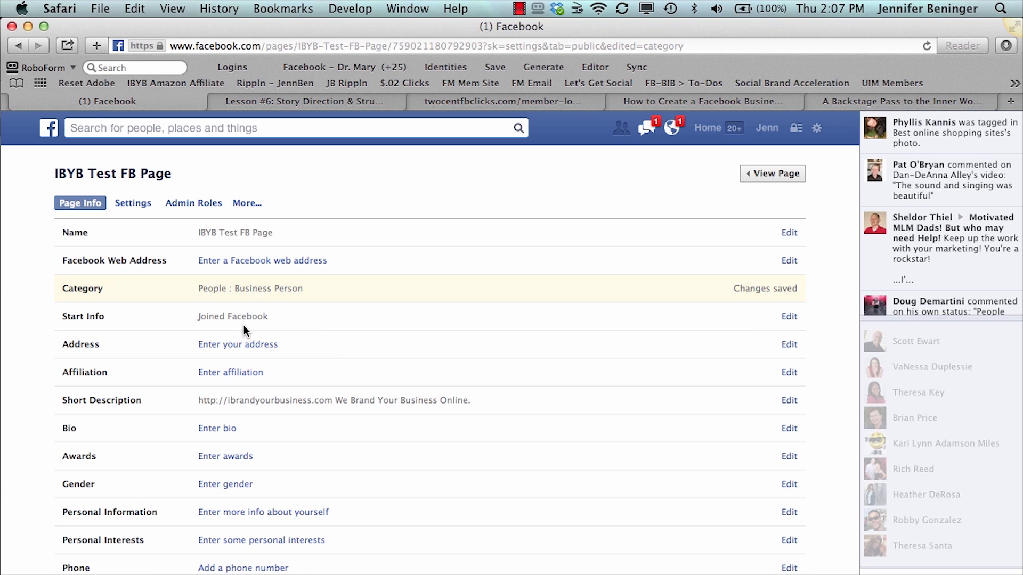
View the start type options in the page's start info, and close the form without choosing one
click(233, 317)
click(233, 319)
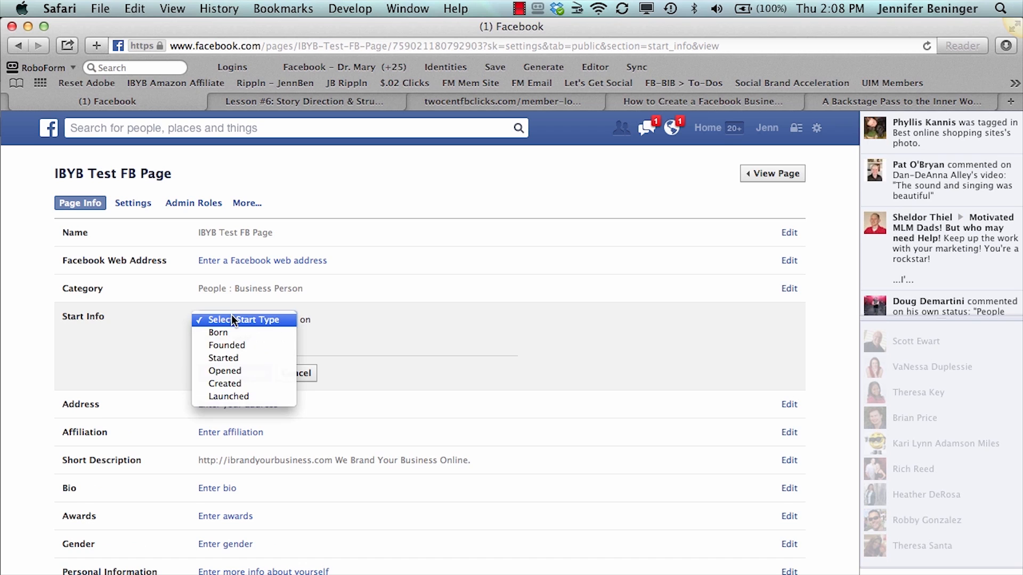
click(161, 335)
click(297, 372)
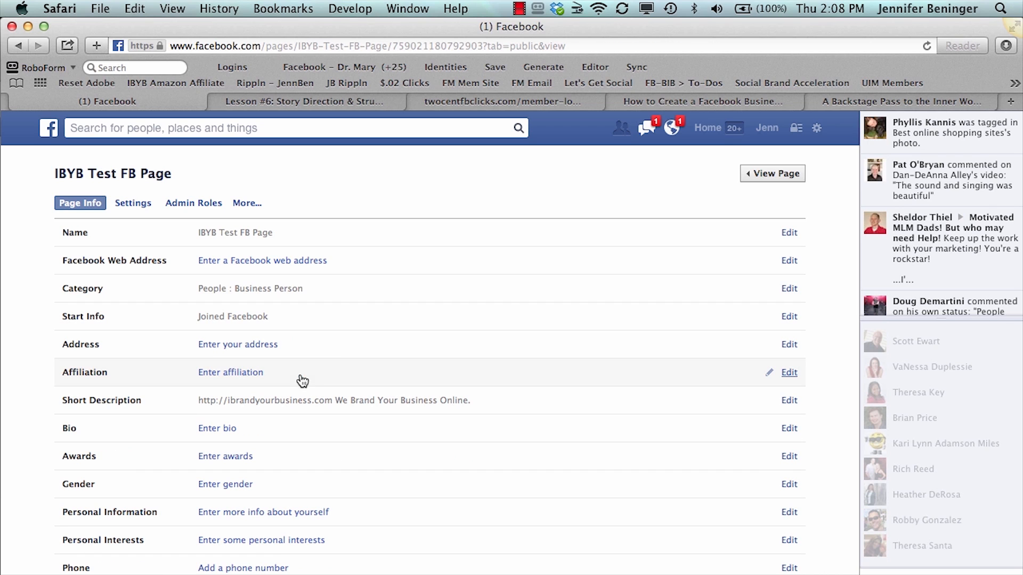
Set the page's address to No physical street address, and save the change
click(262, 345)
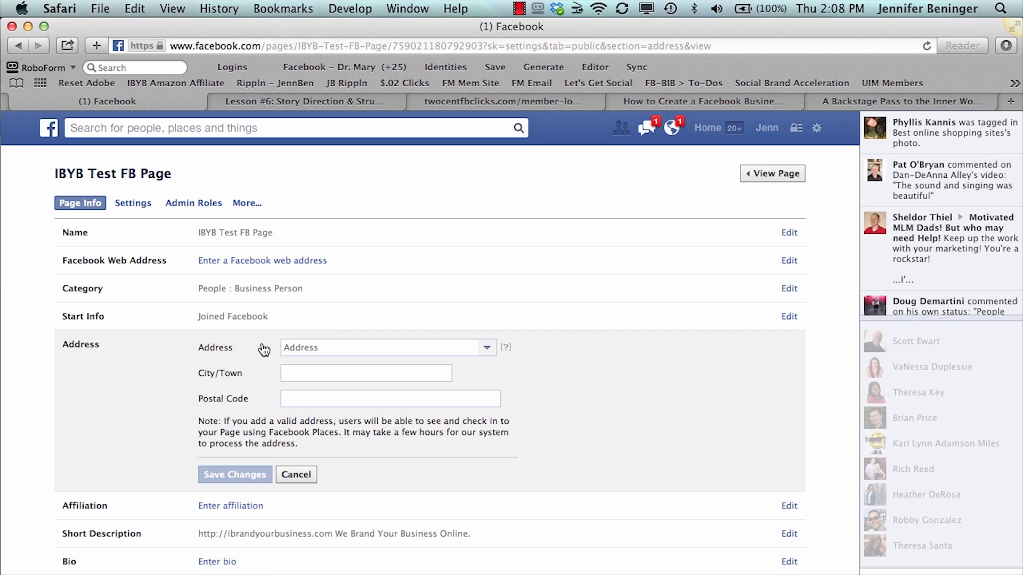
click(487, 349)
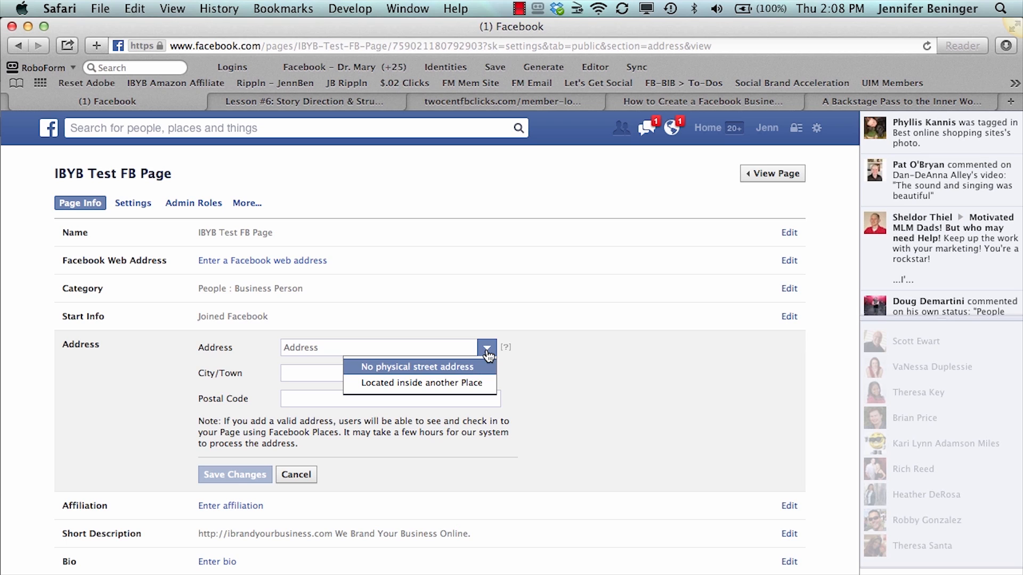
click(464, 372)
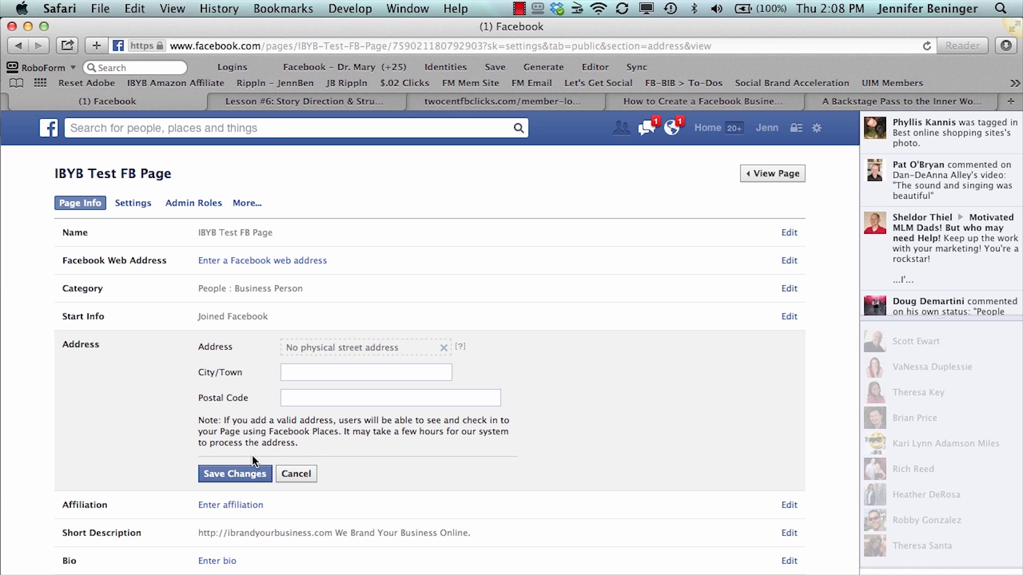
click(252, 472)
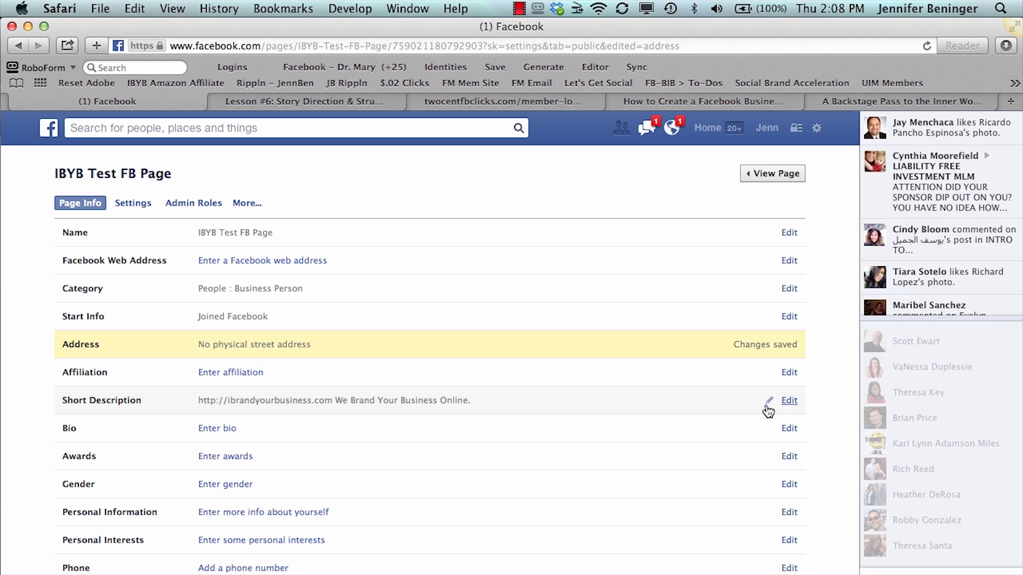
Set the gender in the page information to Female, and save the change
scroll(513, 458, down, 4)
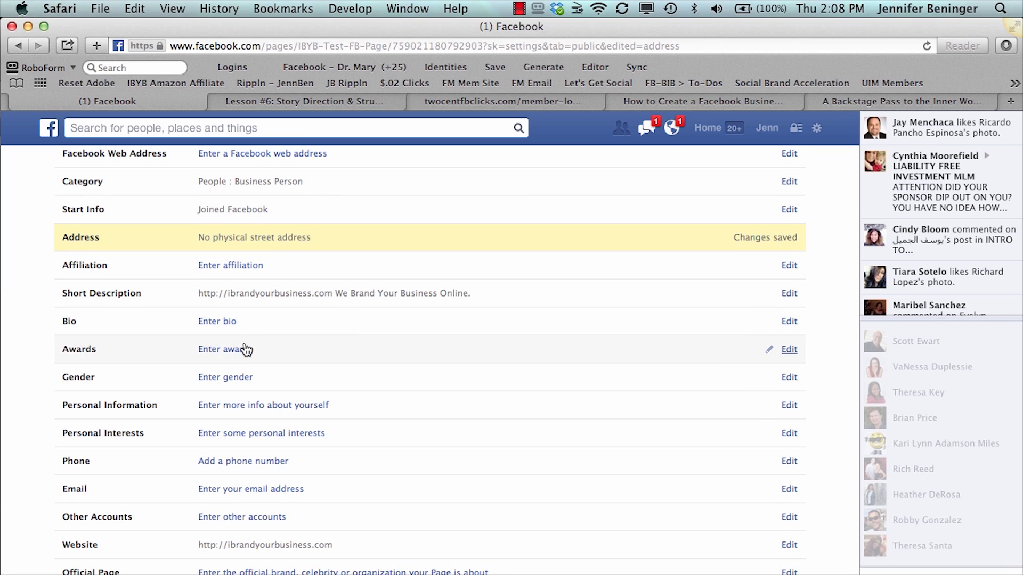
click(240, 379)
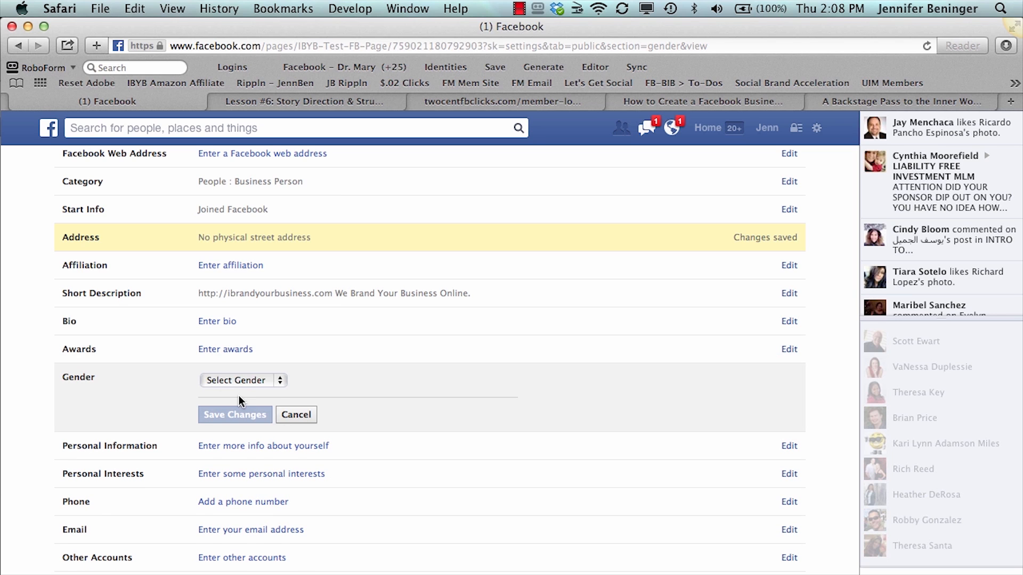
click(238, 383)
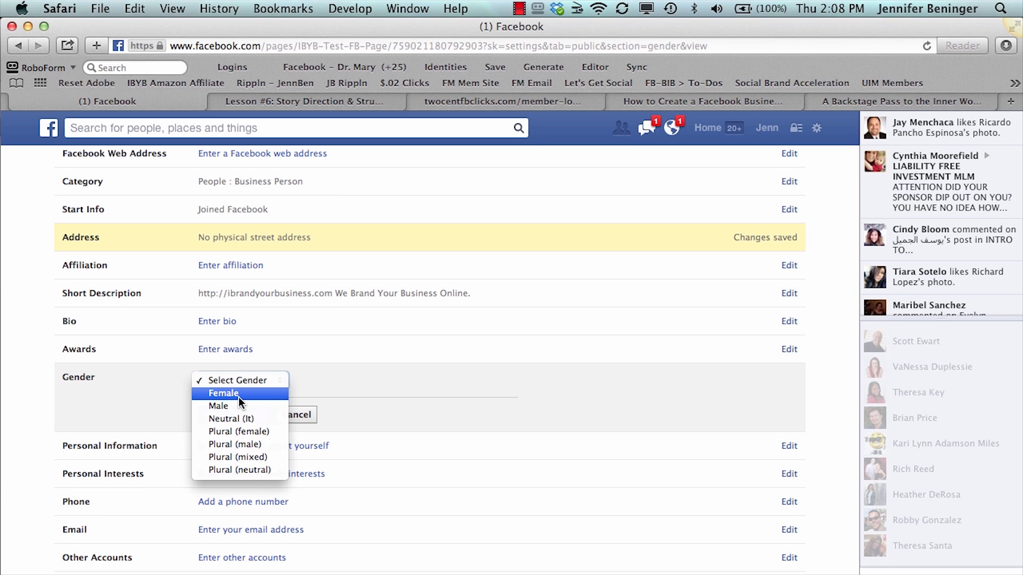
click(239, 395)
click(236, 414)
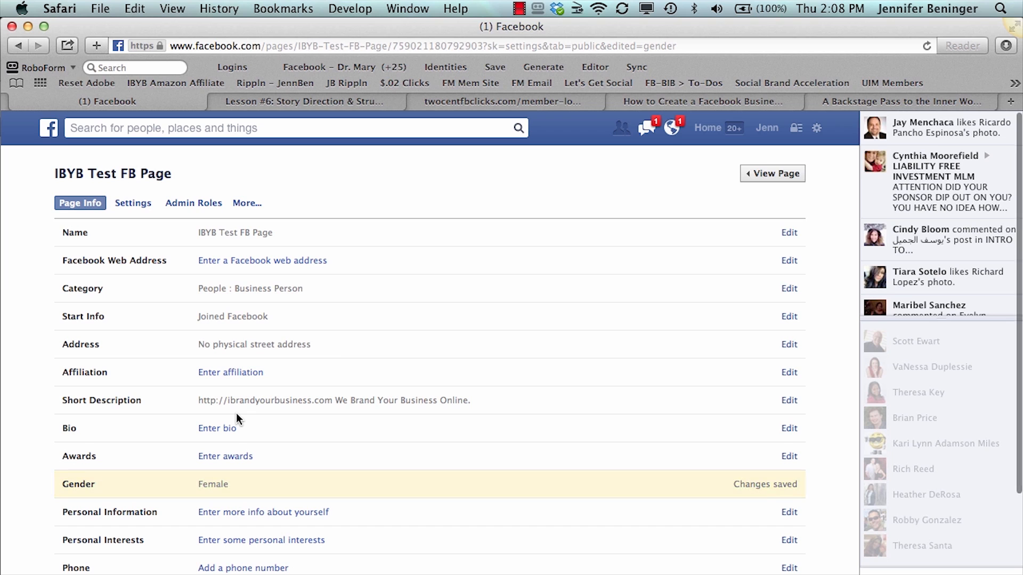
Look through the remaining page information fields, from personal information down to the official page and page ID
scroll(245, 449, down, 2)
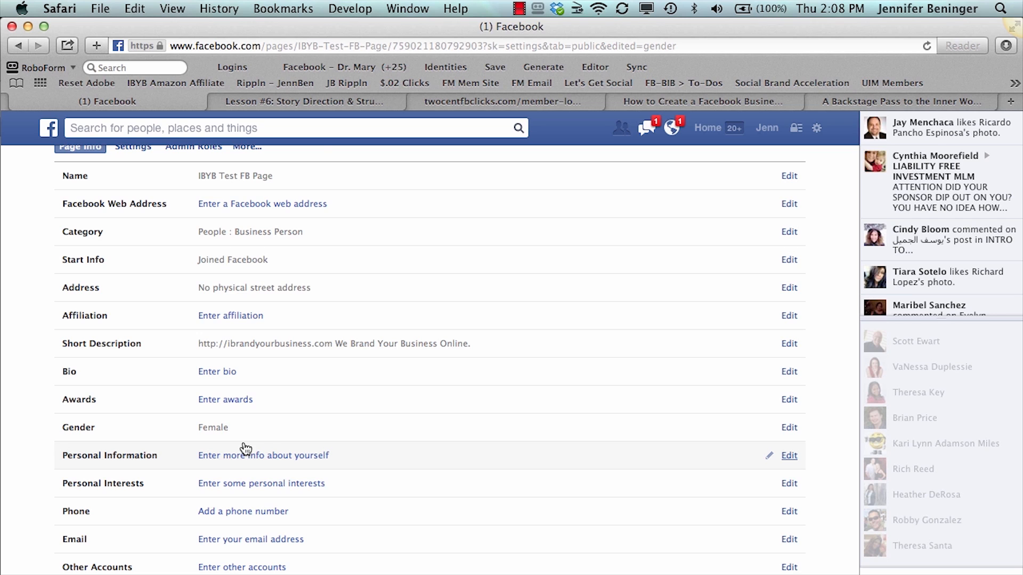
scroll(245, 449, down, 2)
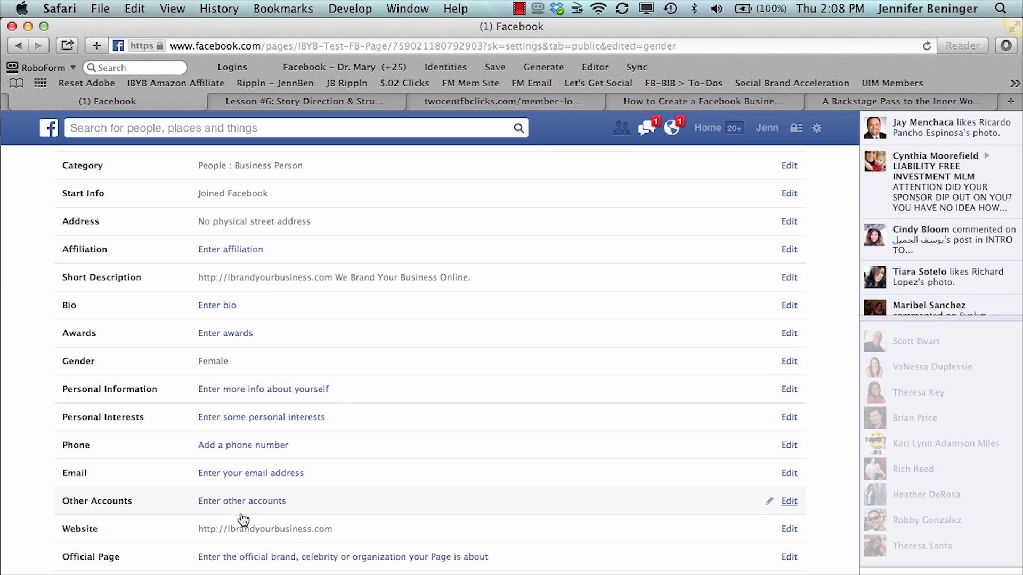
scroll(243, 520, down, 2)
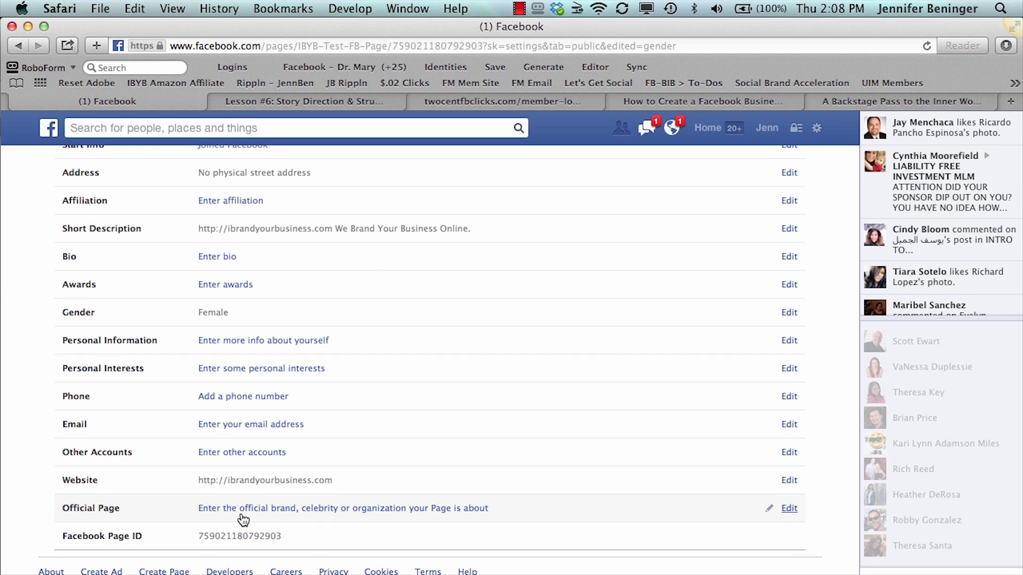
scroll(244, 520, up, 7)
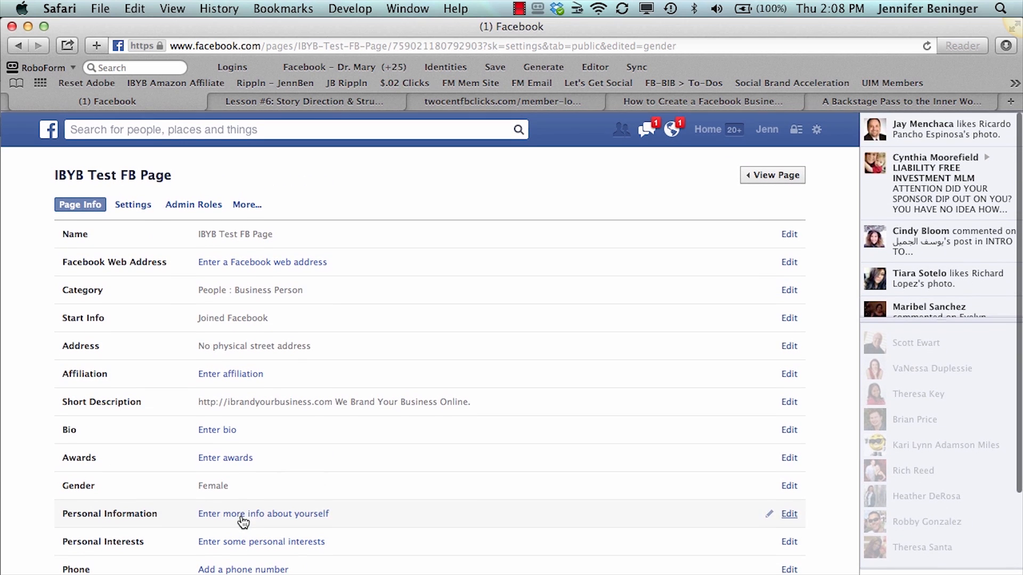
Open the page's settings and look through the full list, from page visibility to page removal
click(137, 204)
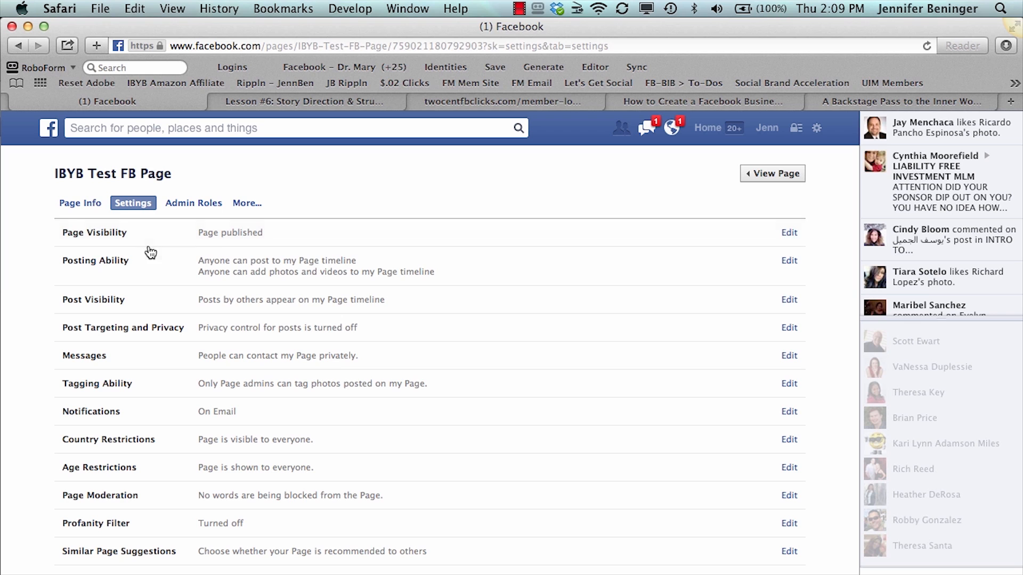
scroll(149, 415, down, 1)
scroll(149, 416, down, 1)
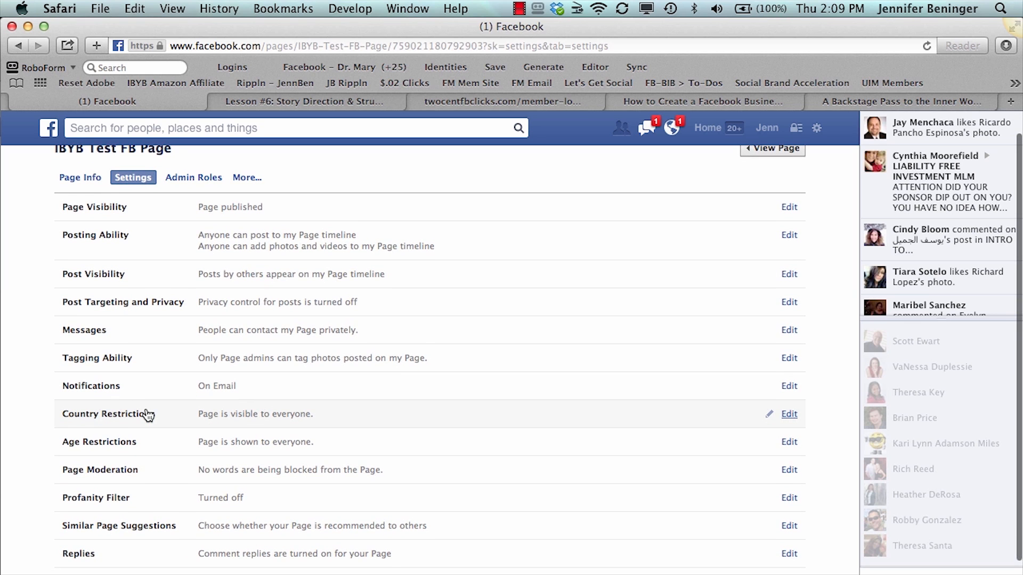
scroll(149, 415, down, 3)
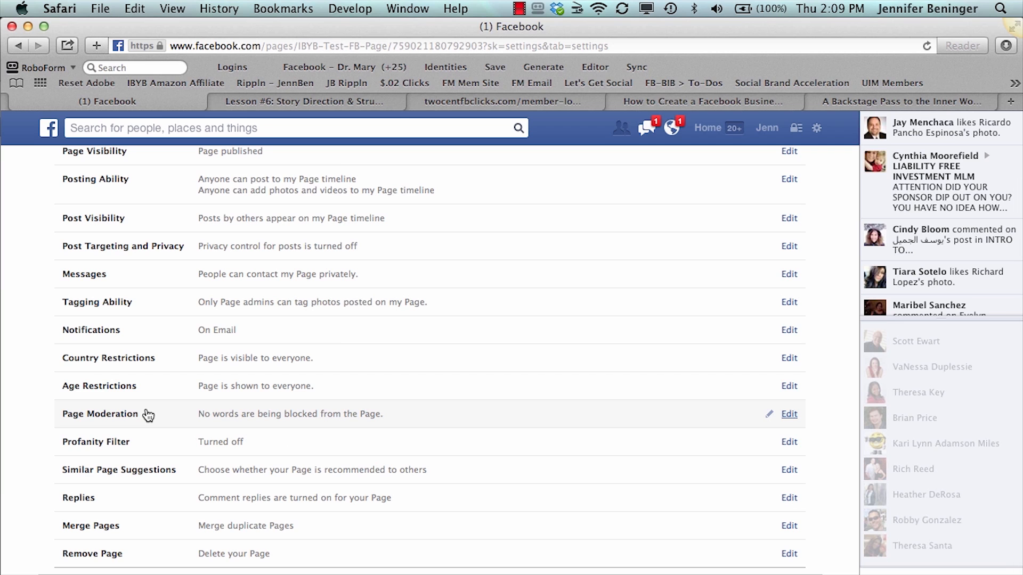
scroll(149, 415, up, 3)
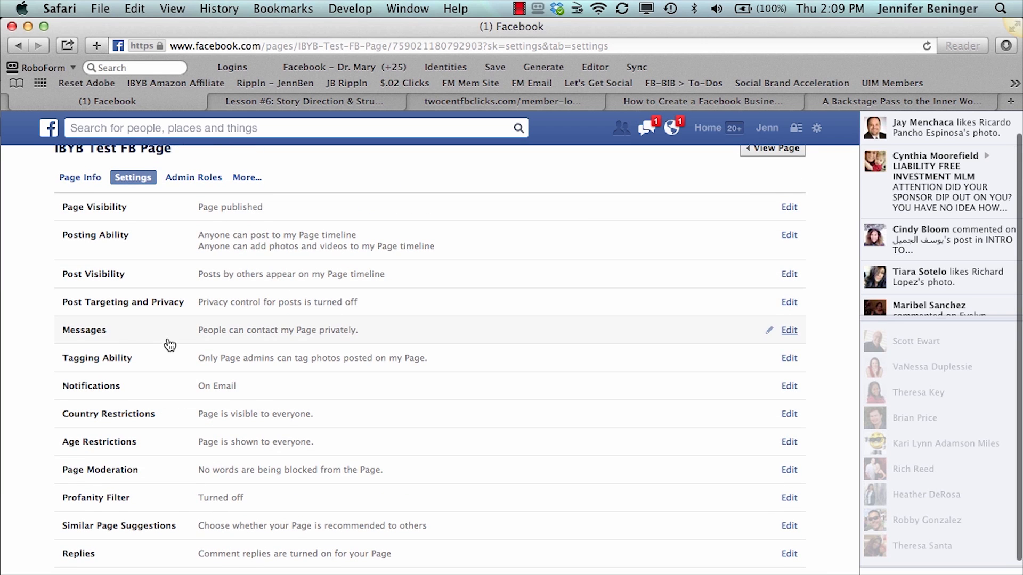
Set the page's notifications to On Facebook only, with email notifications turned off, and save the change
scroll(168, 392, down, 1)
click(212, 380)
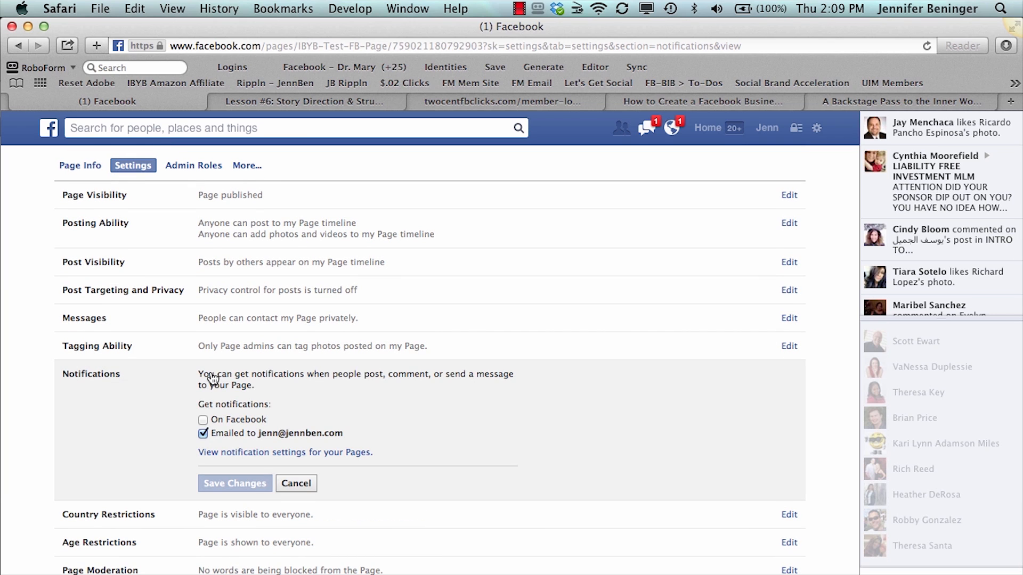
click(203, 420)
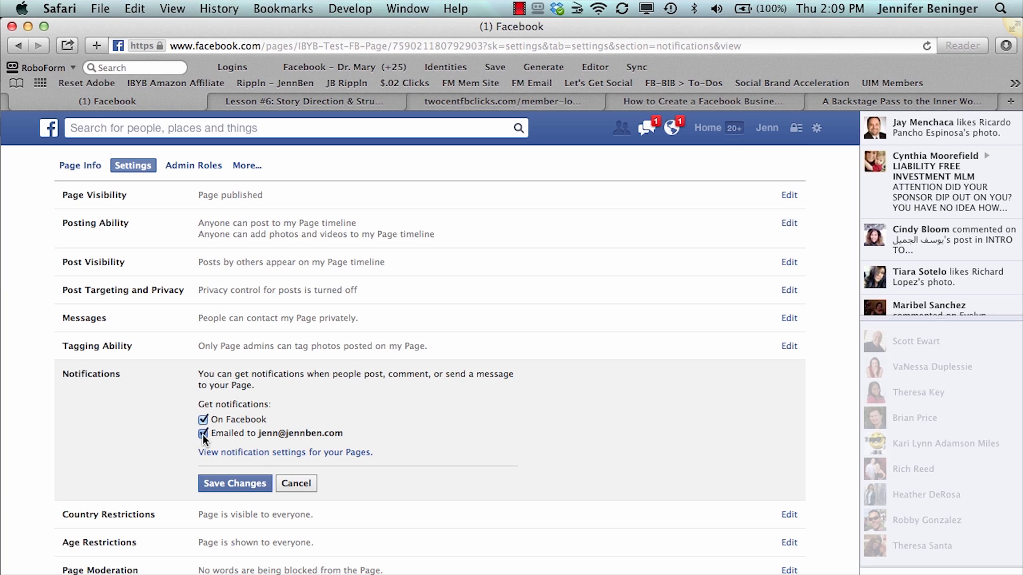
click(218, 482)
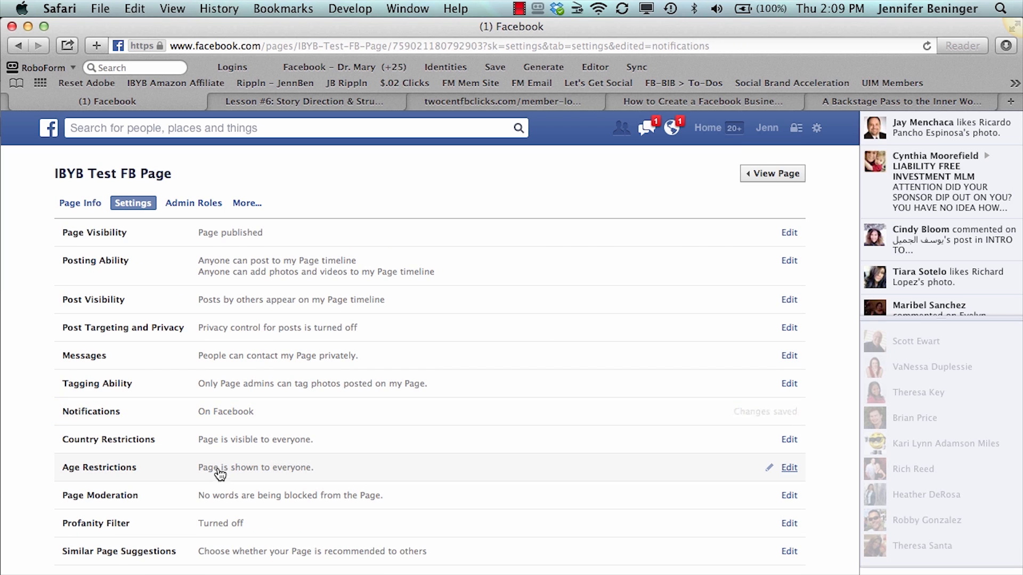
Review the rest of the page's settings, and open the admin roles
scroll(221, 448, down, 3)
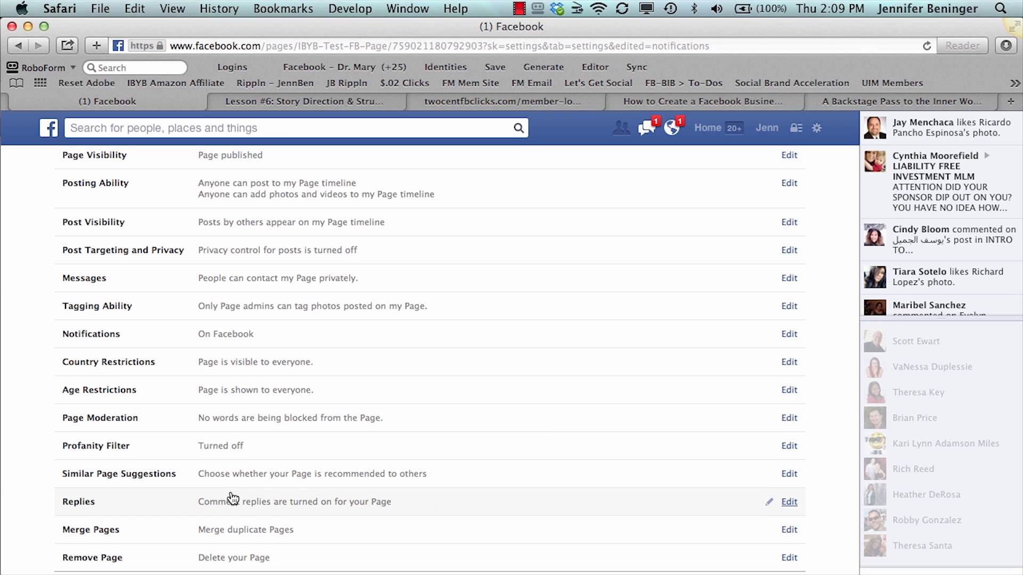
scroll(230, 496, down, 2)
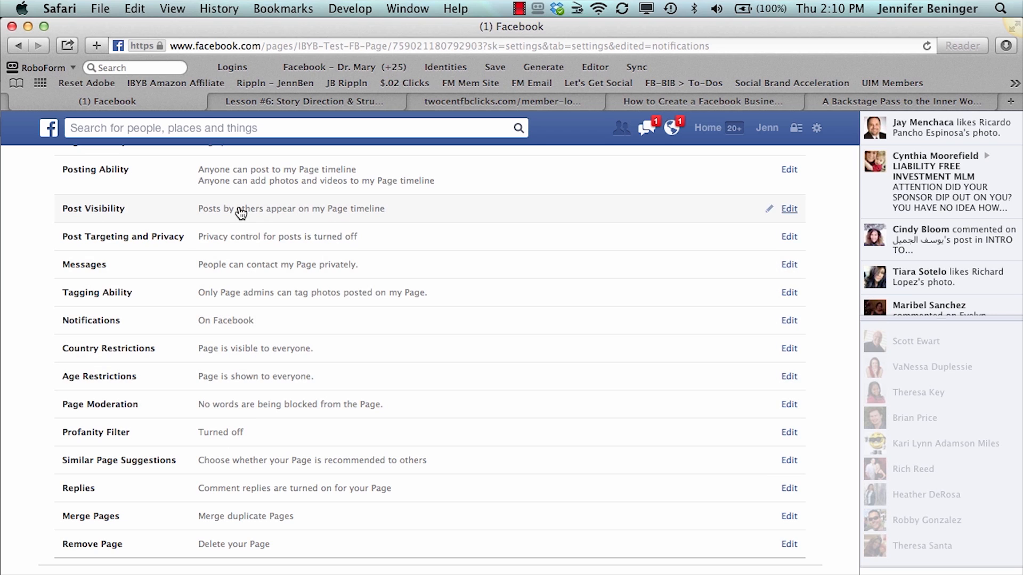
scroll(241, 212, up, 5)
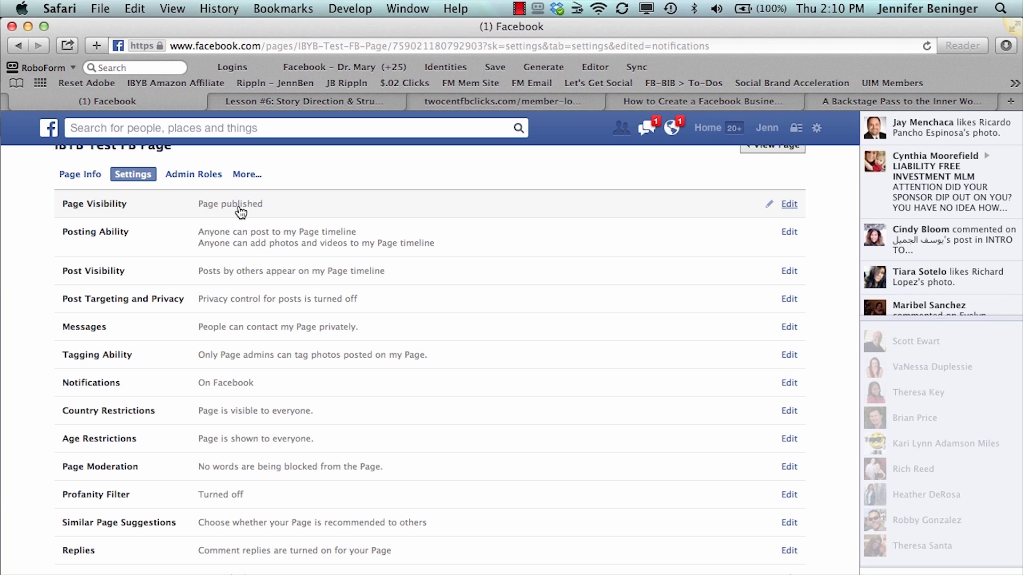
click(193, 175)
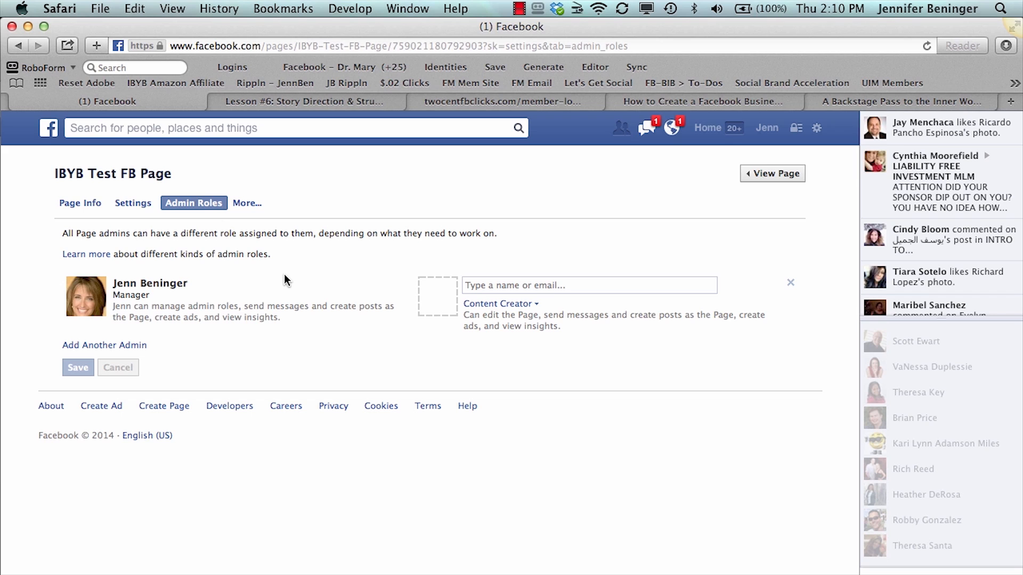
Try to add a friend as another page admin with the Manager role
click(484, 284)
text(there)
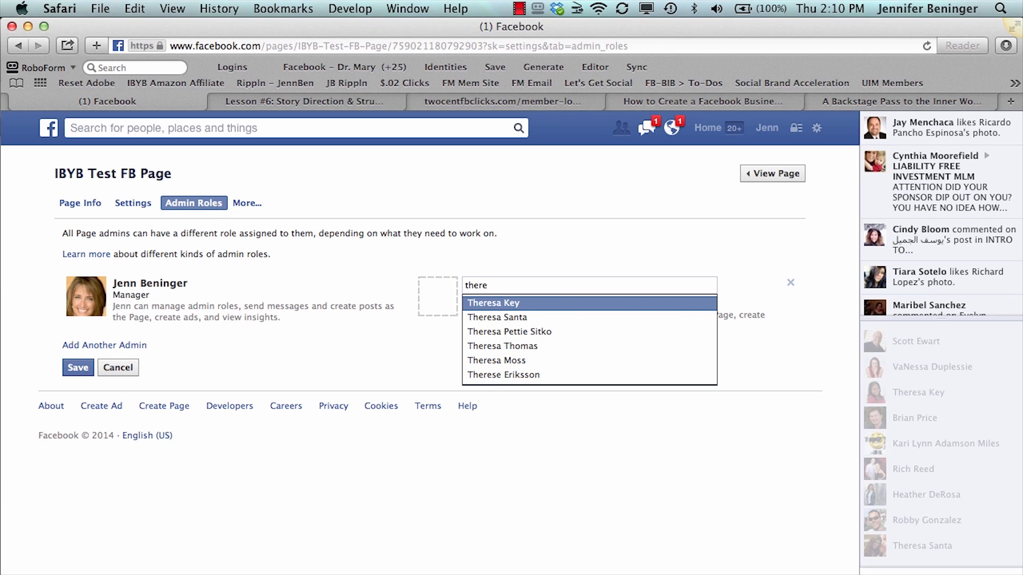
key(Down)
key(Return)
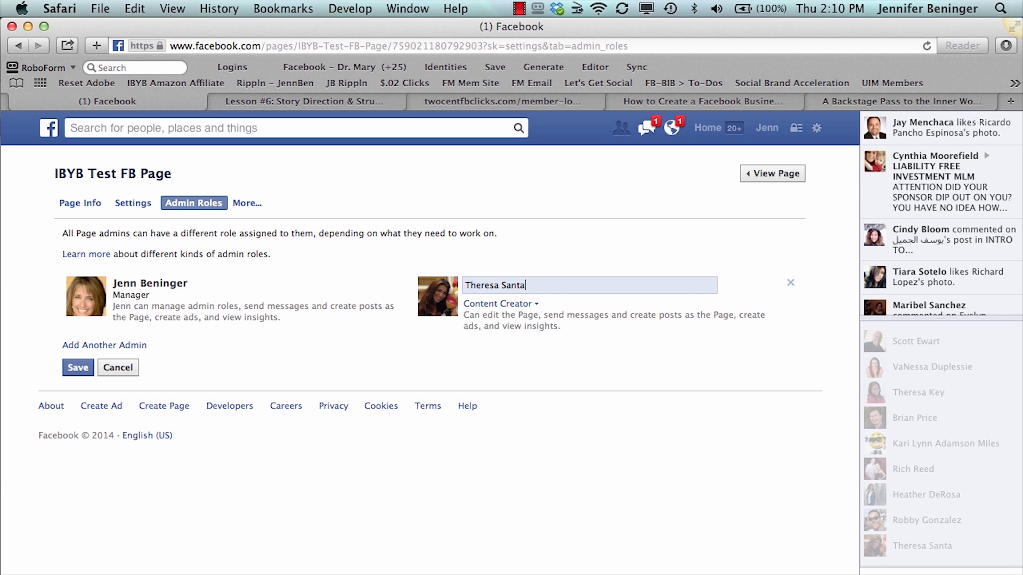
click(491, 308)
click(490, 317)
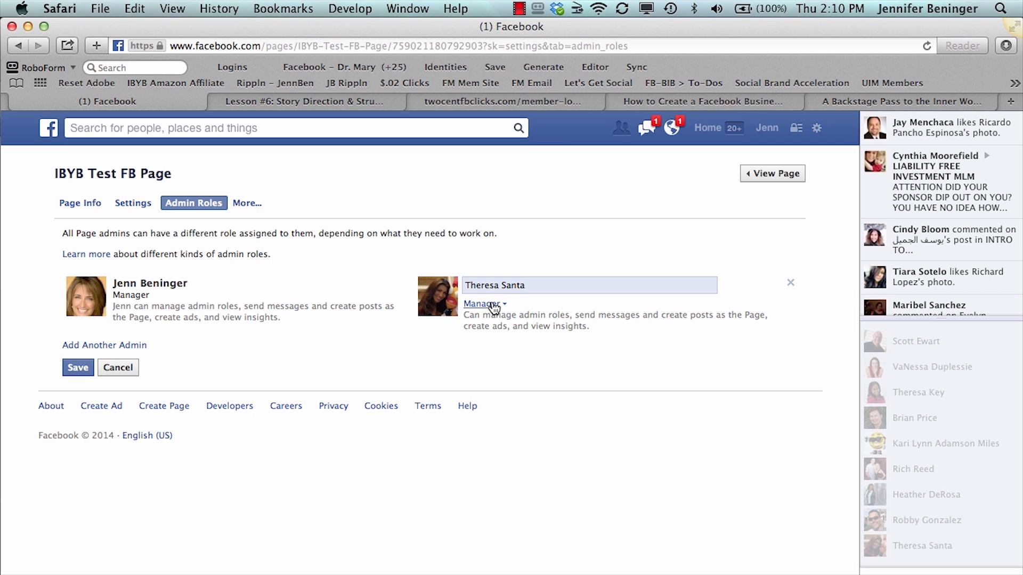
Look through the available admin roles, and discard the unsaved admin changes
click(494, 307)
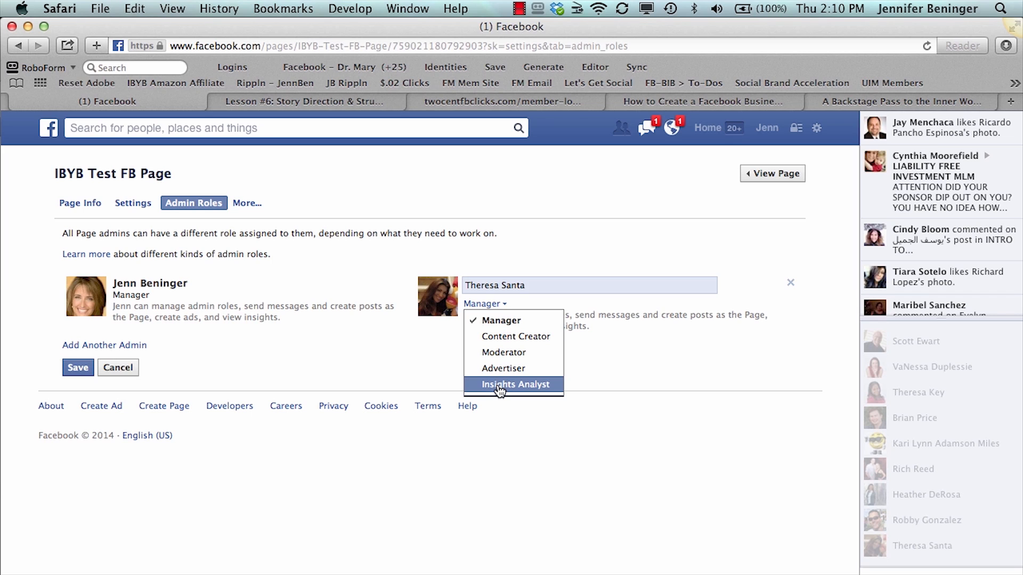
click(417, 360)
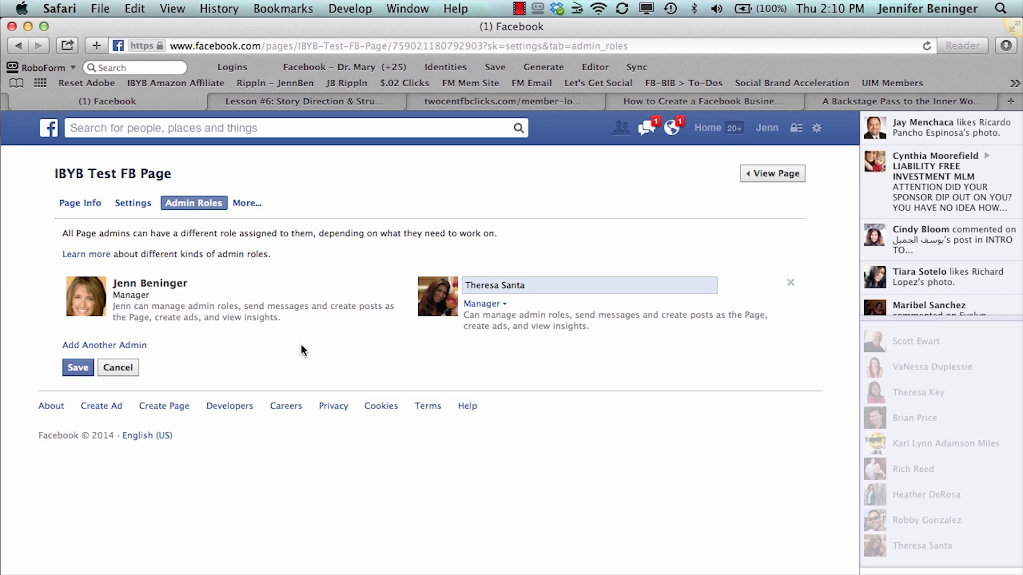
click(127, 367)
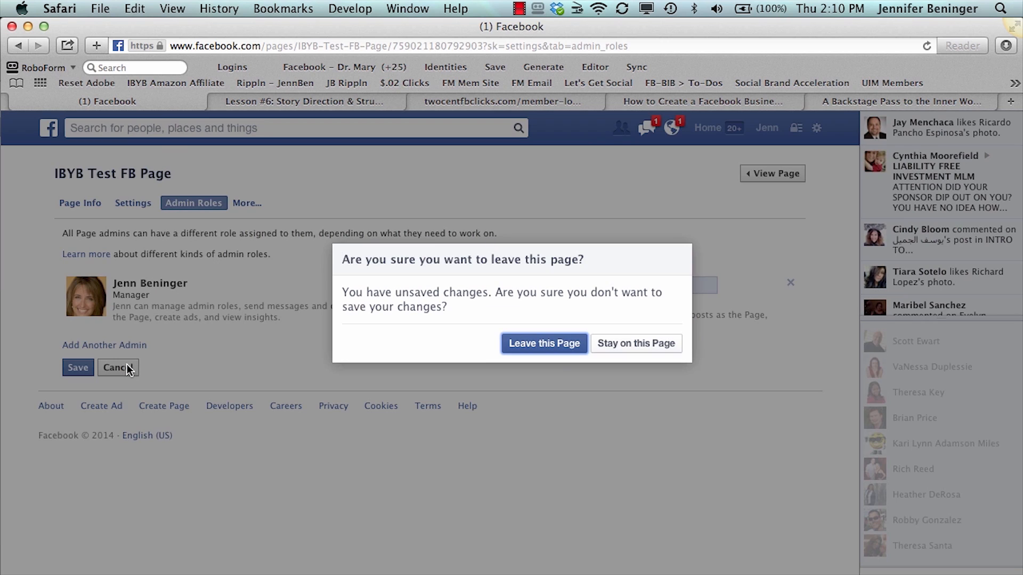
click(568, 342)
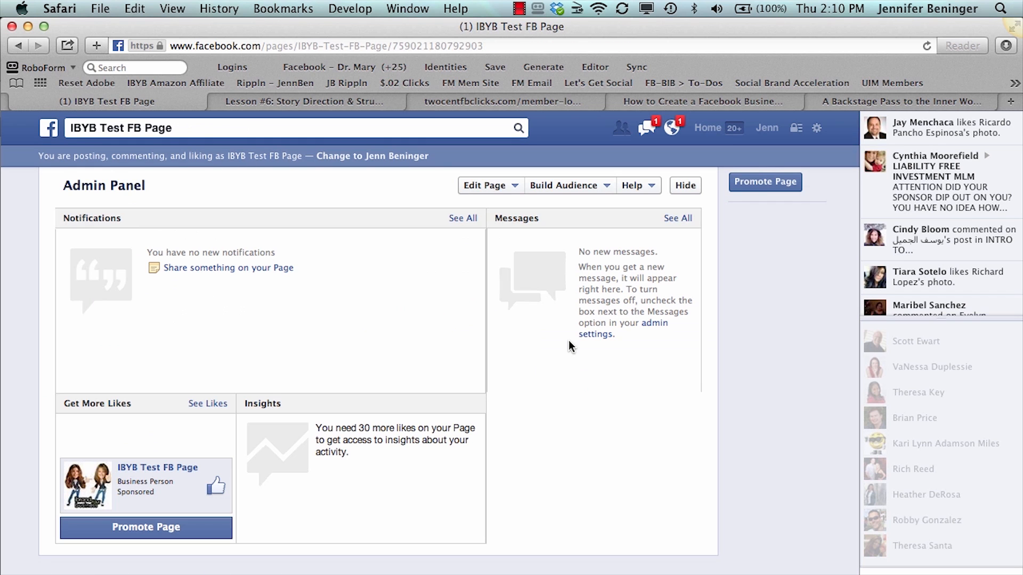
Open the page information to look at the additional settings categories, and return to look over the page itself
click(515, 187)
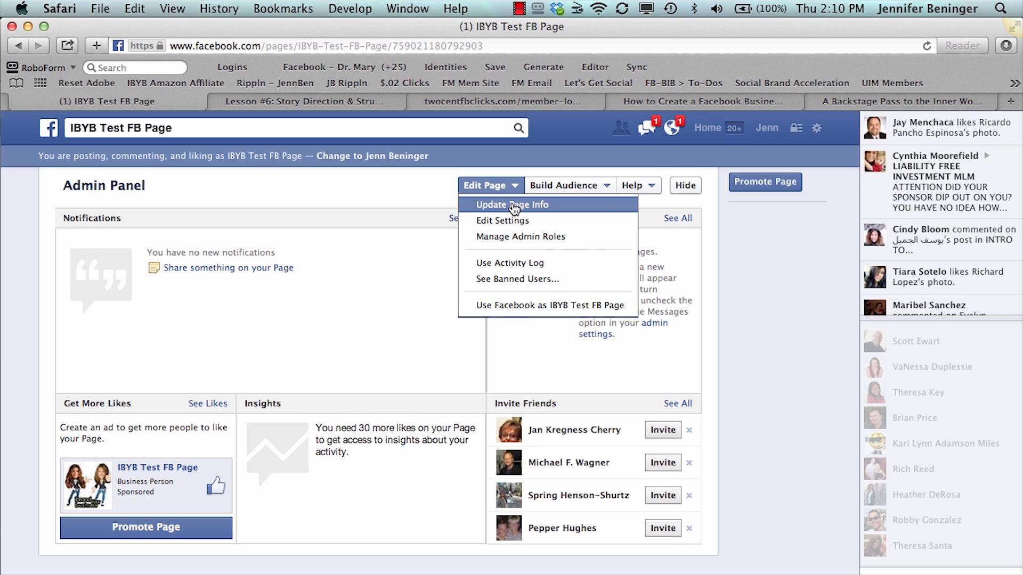
click(514, 205)
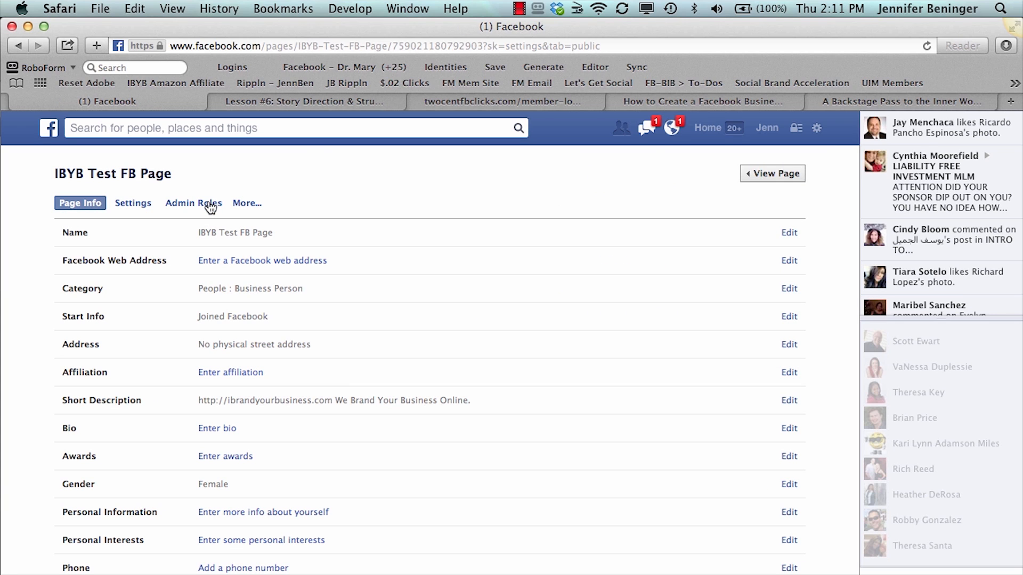
click(243, 205)
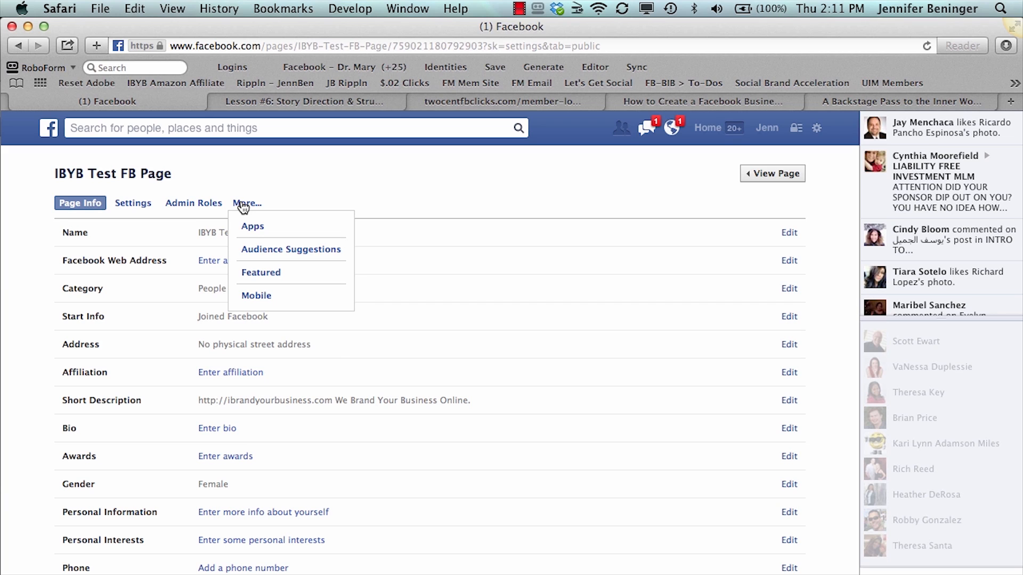
click(269, 181)
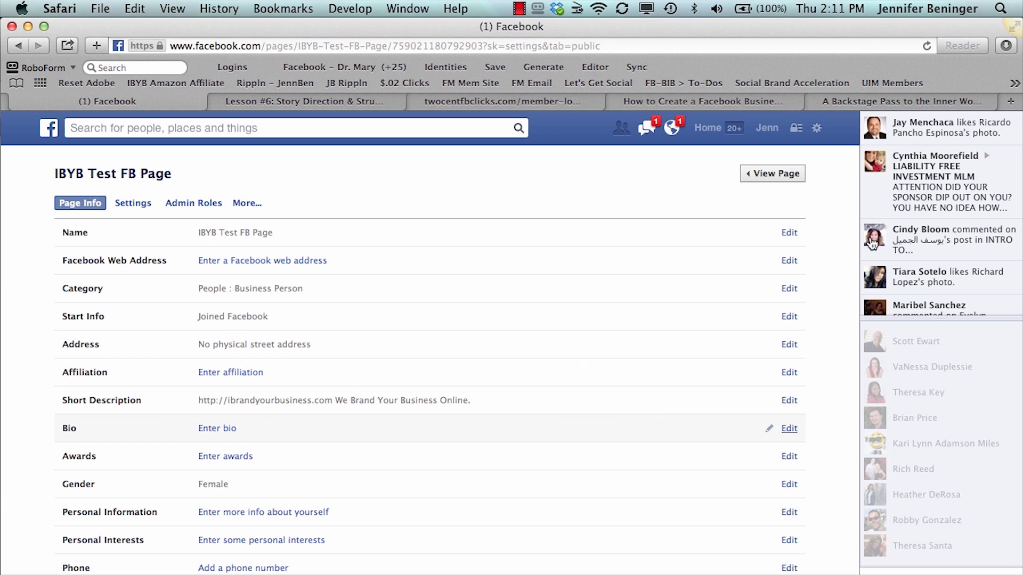
click(769, 174)
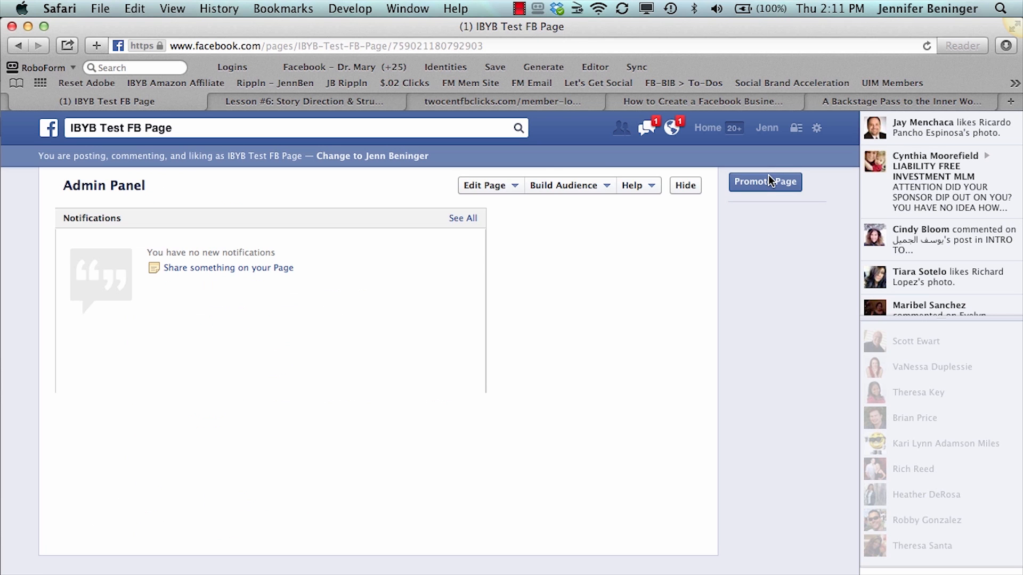
scroll(381, 429, down, 10)
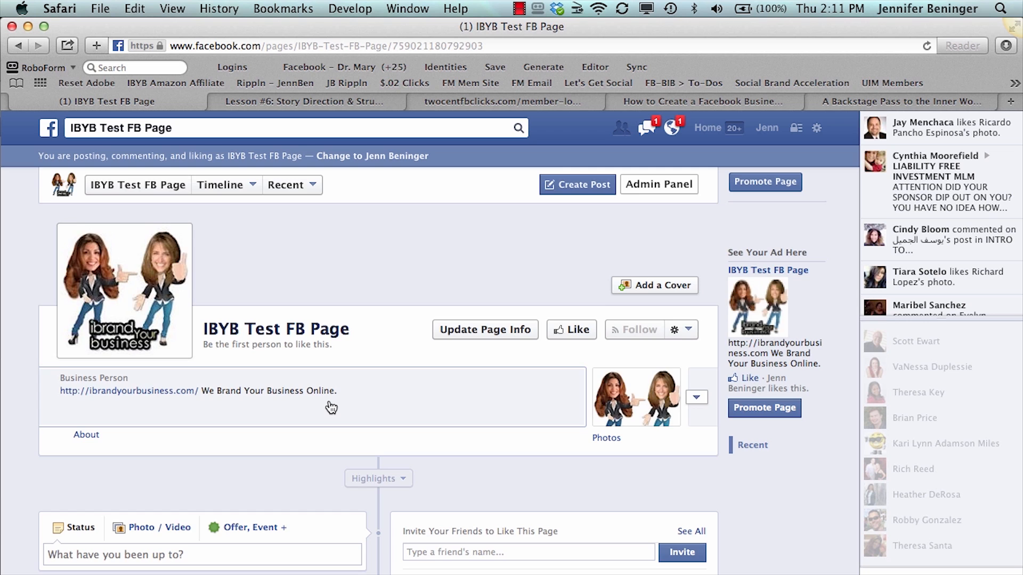
scroll(331, 408, up, 10)
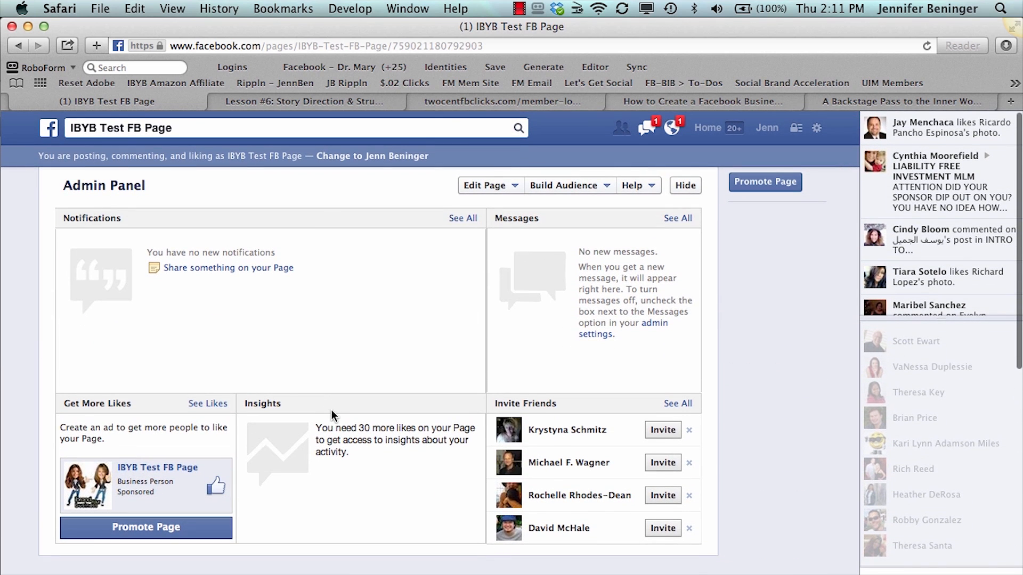
Look at the services for inviting email contacts, including the Skype sign-in fields, and cancel the invitation
click(498, 188)
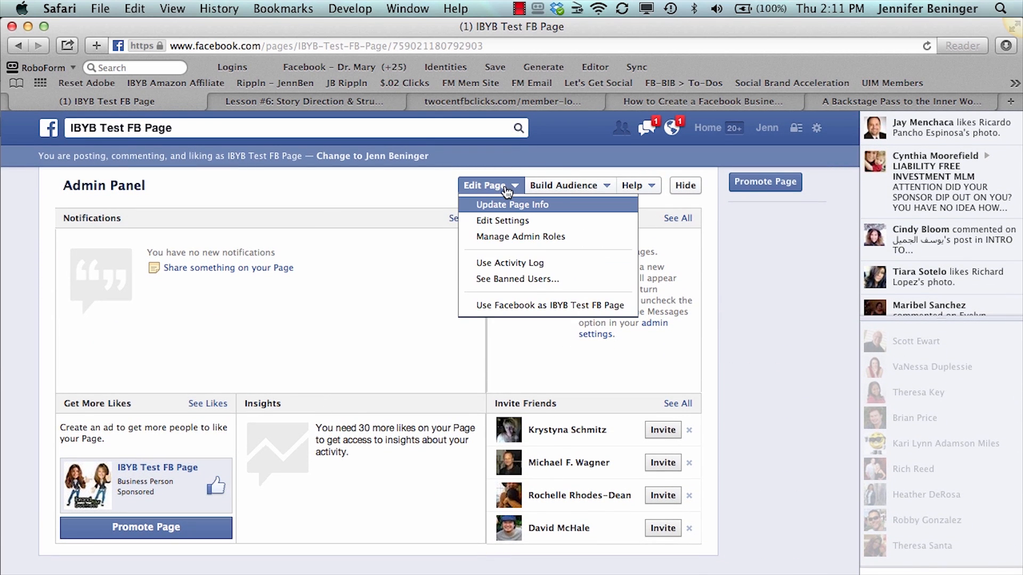
click(557, 189)
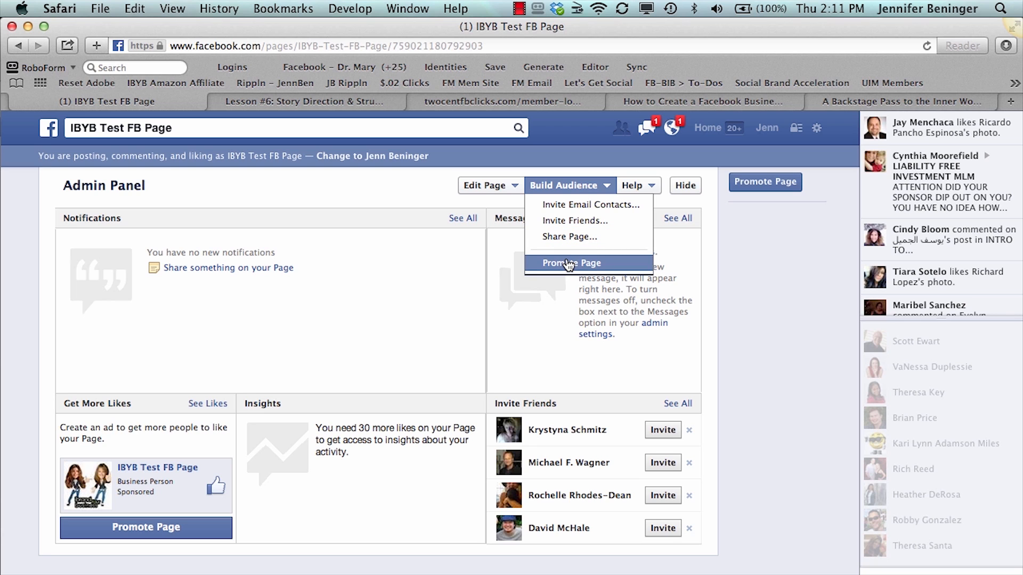
click(566, 209)
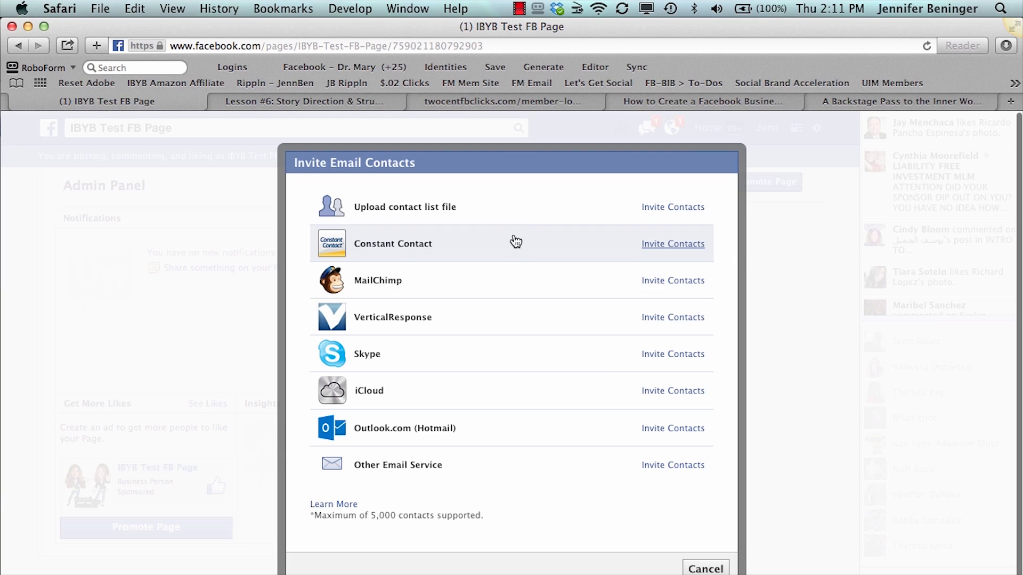
click(651, 355)
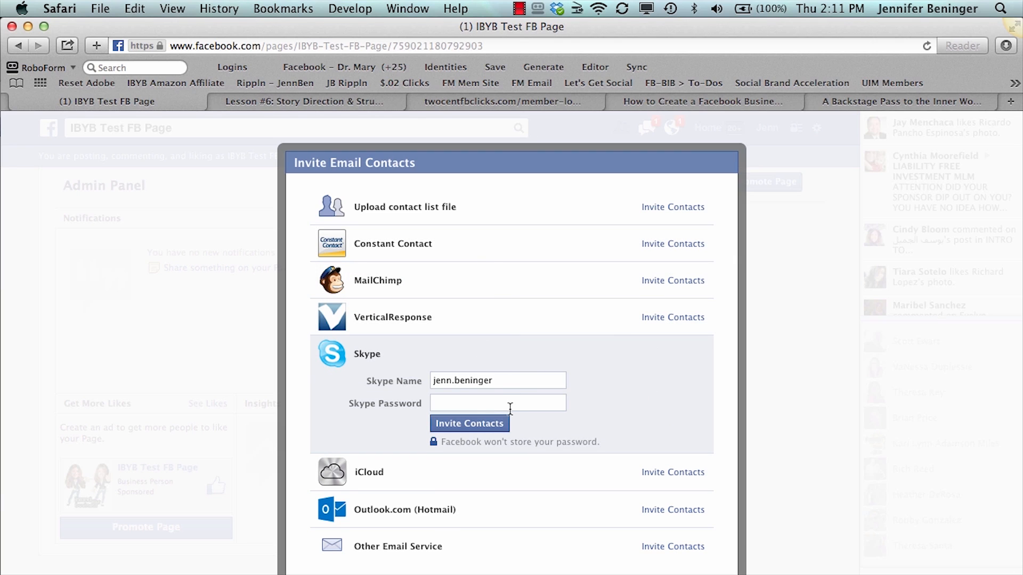
scroll(510, 409, down, 3)
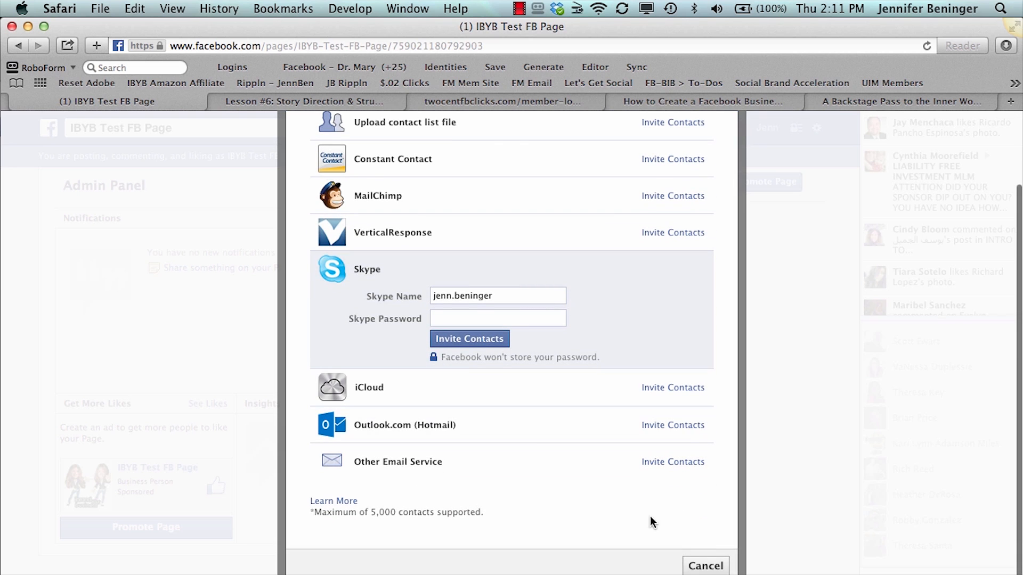
click(701, 566)
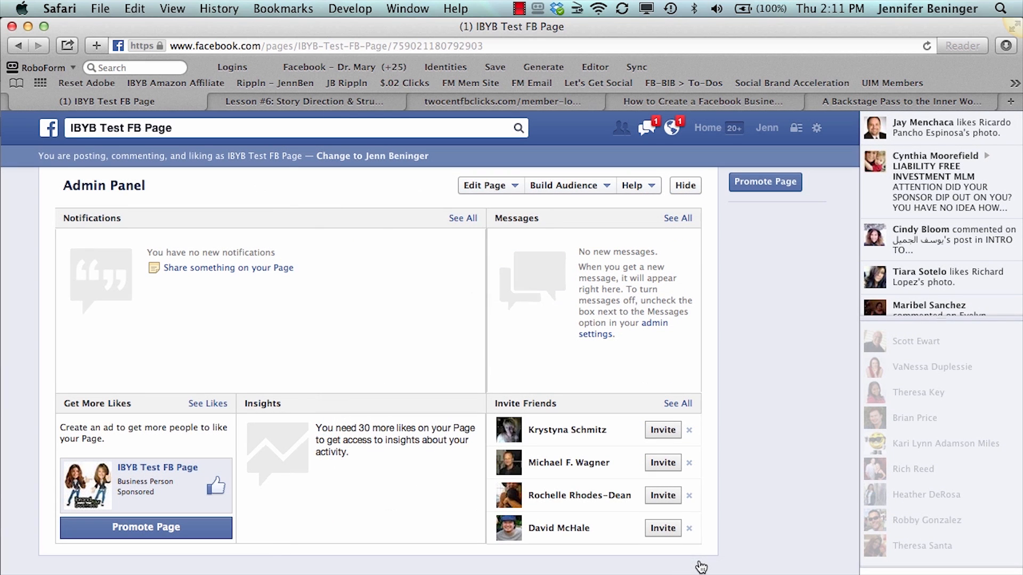
Invite one friend from the friends list to like the page, and close the invitation list
click(594, 191)
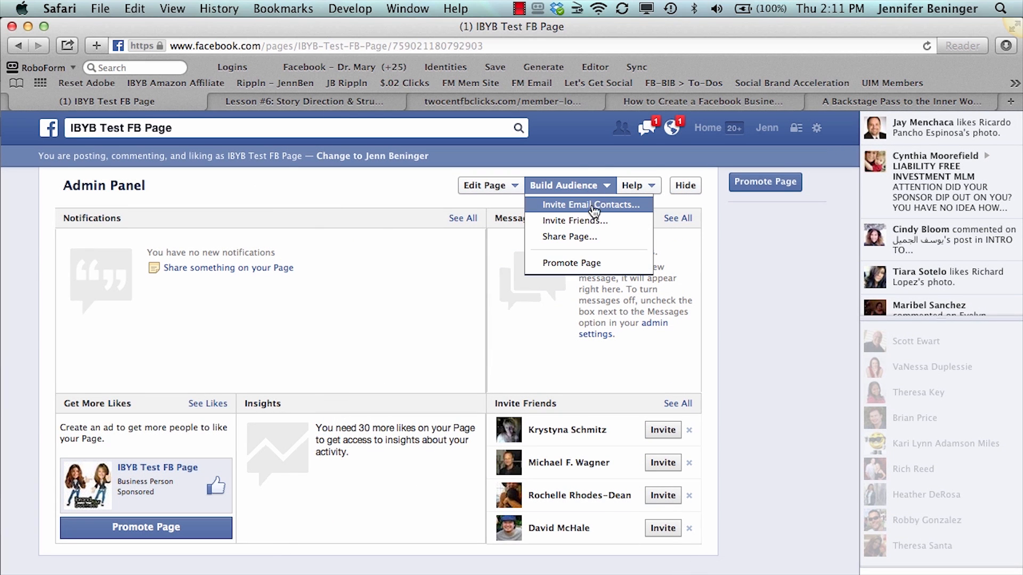
click(594, 223)
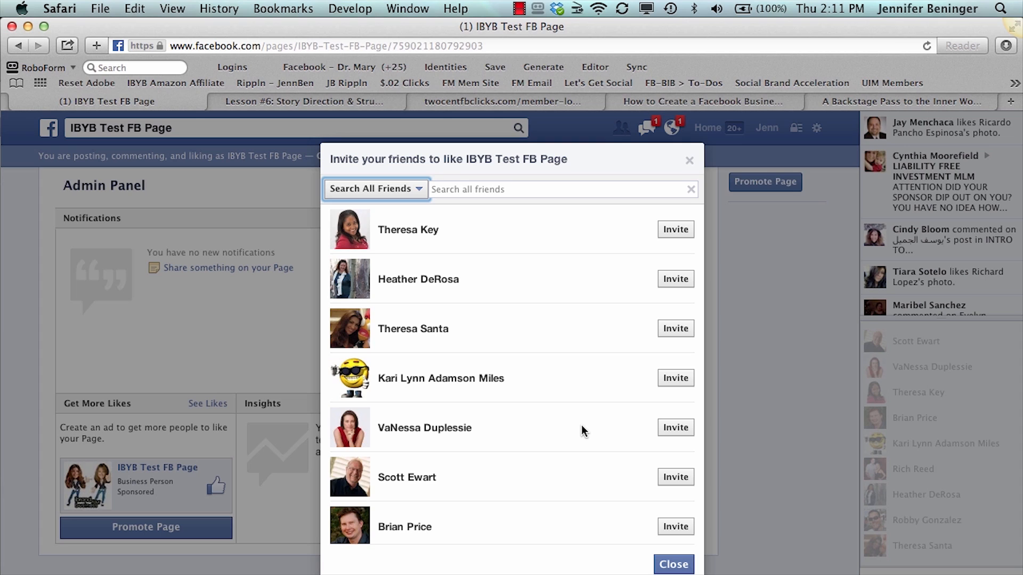
click(671, 330)
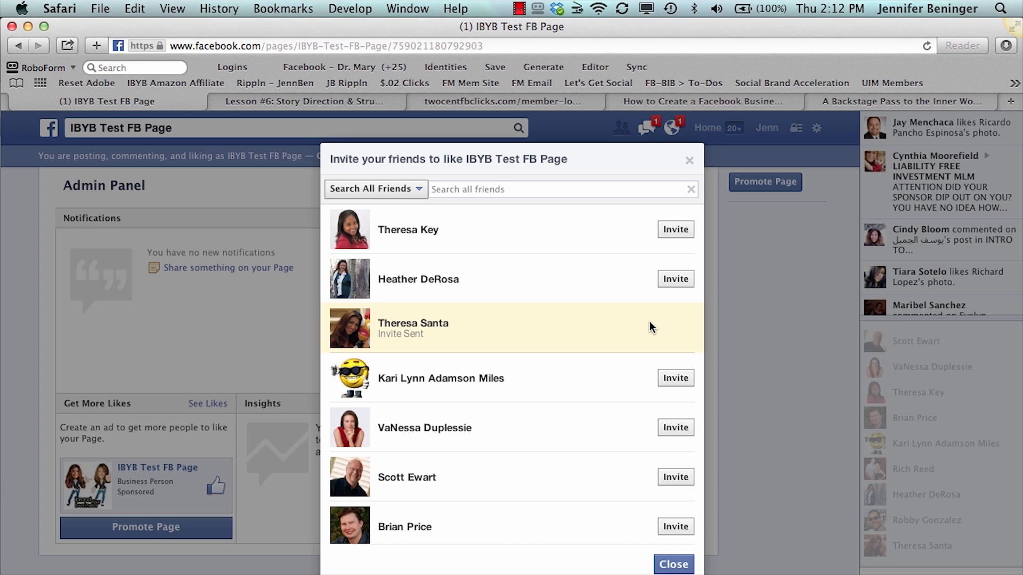
click(689, 161)
Look at the remaining audience-building options, Share Page and Promote Page, without using them
click(586, 186)
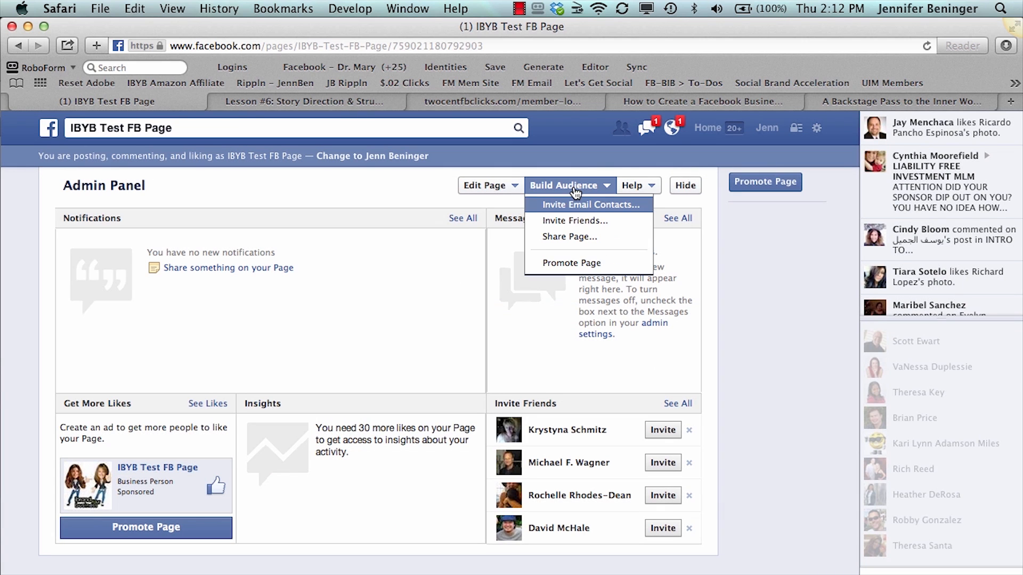
click(578, 240)
click(446, 254)
click(446, 255)
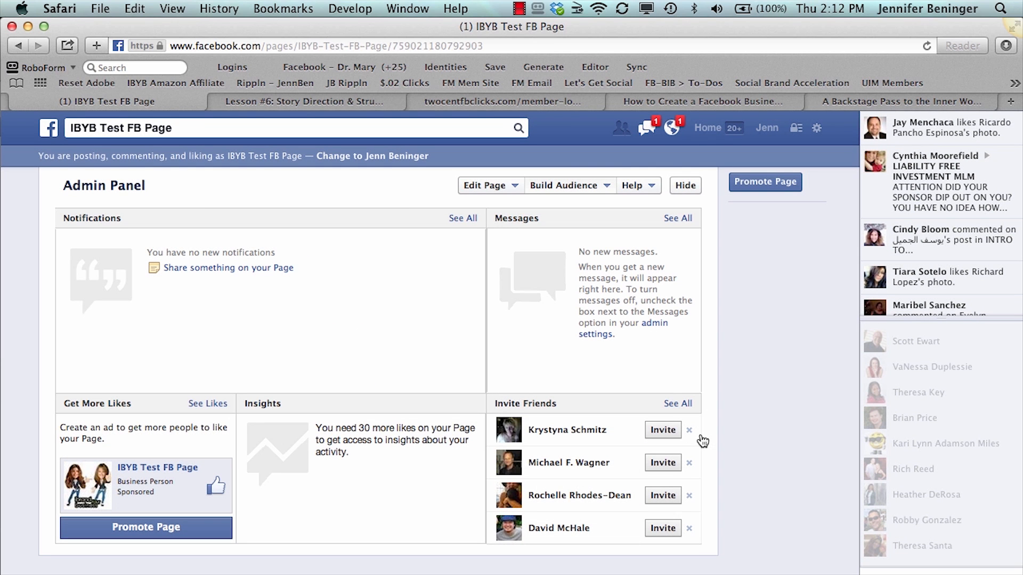
click(543, 185)
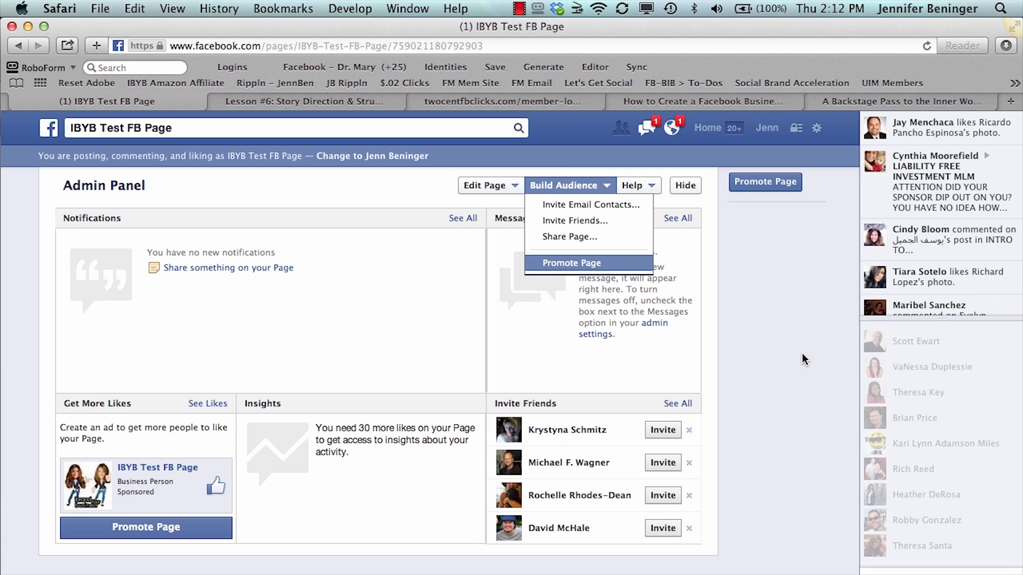
click(769, 418)
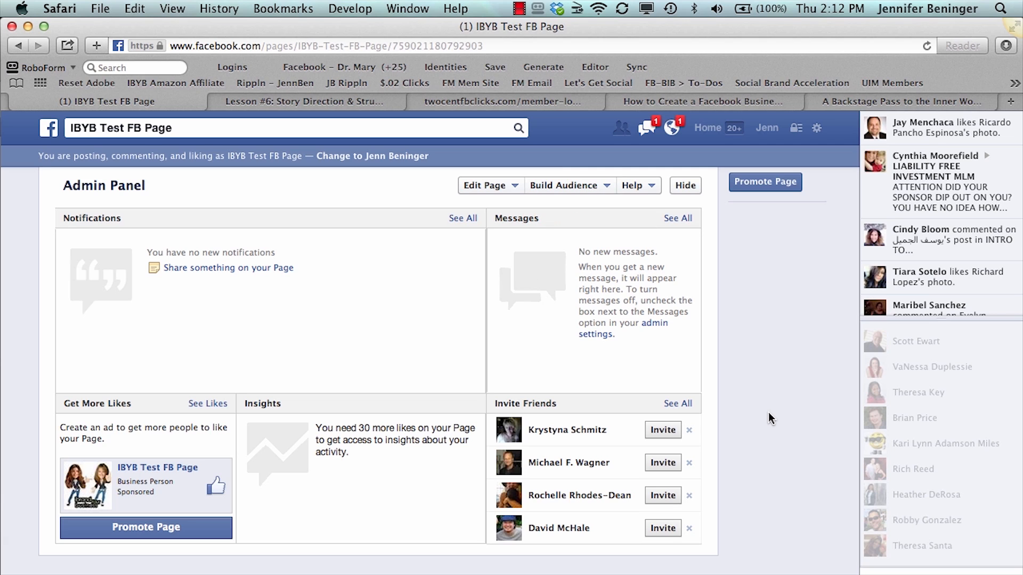